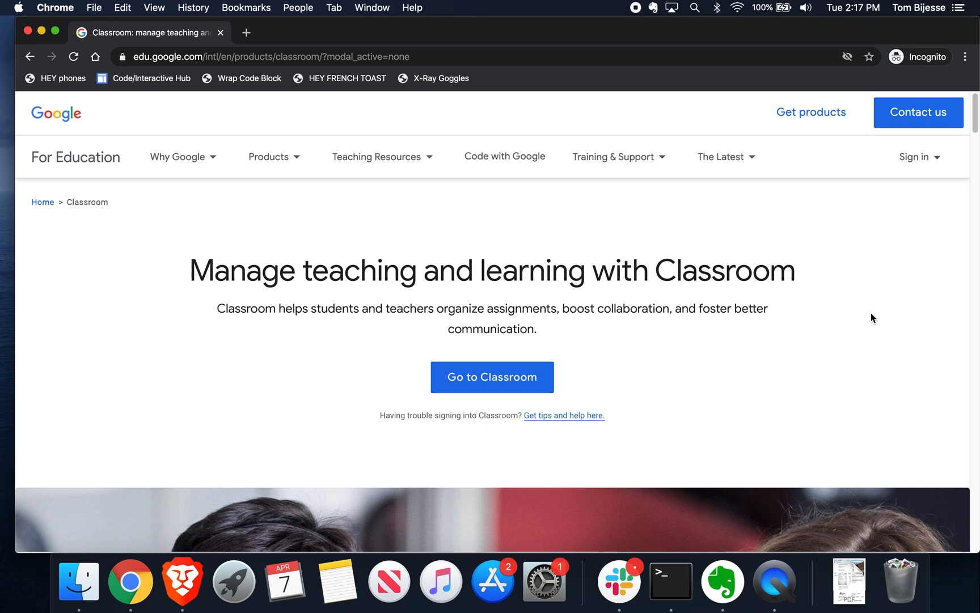
# Step: Load classroom.google.com in a new incognito tab and show its Sign in options
pyautogui.click(247, 33)
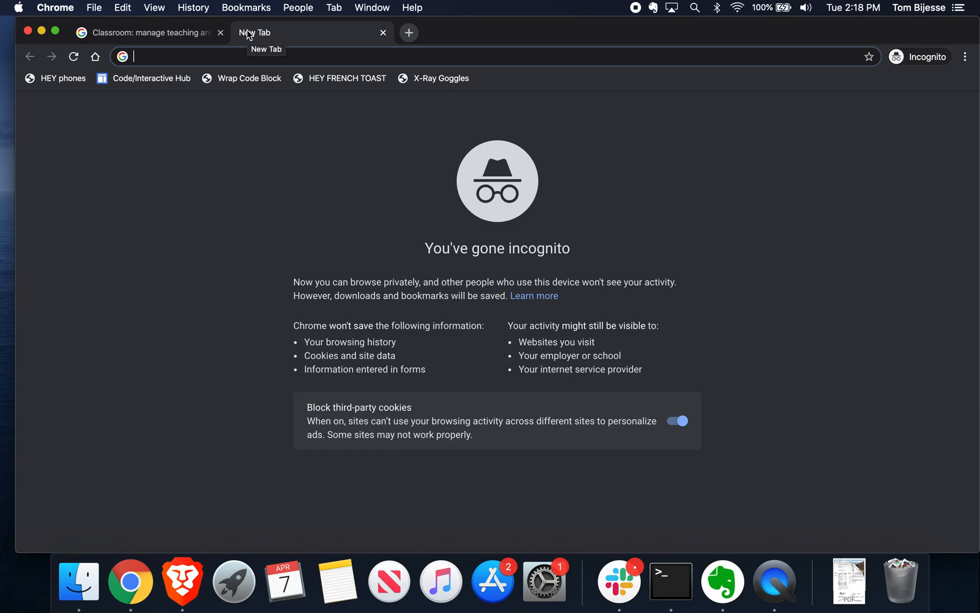
pyautogui.write('classroom.')
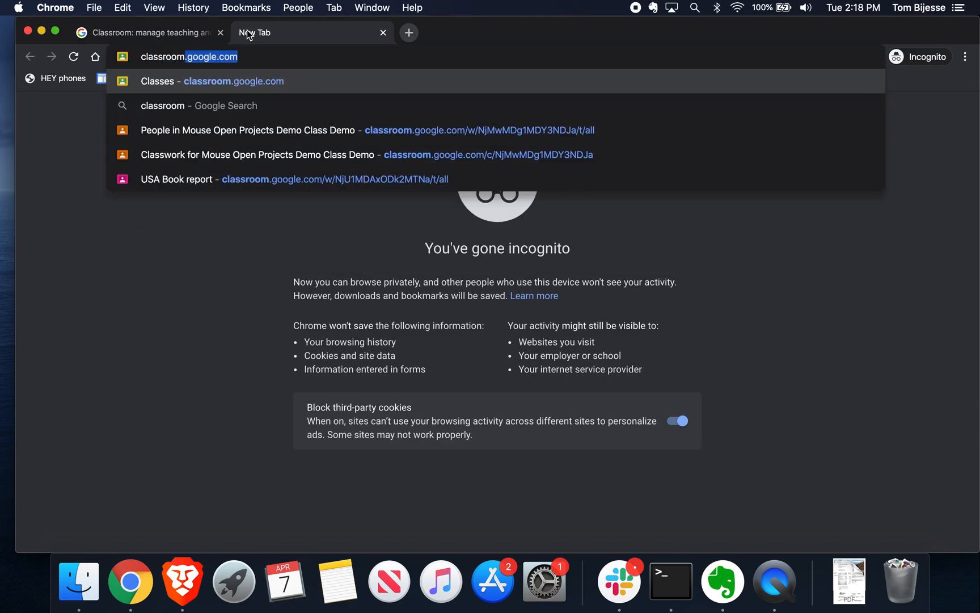
pyautogui.write('google.com')
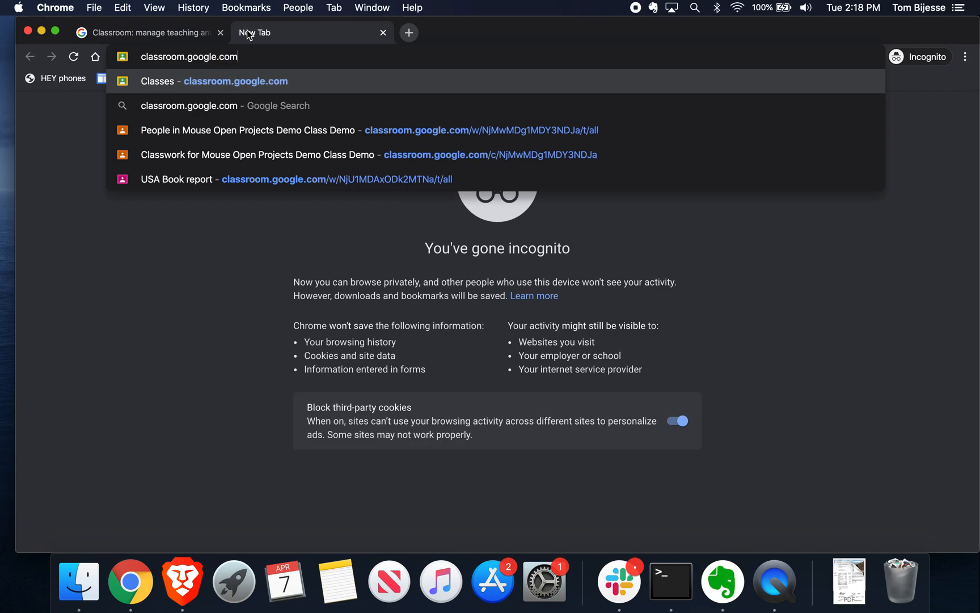
pyautogui.press('Return')
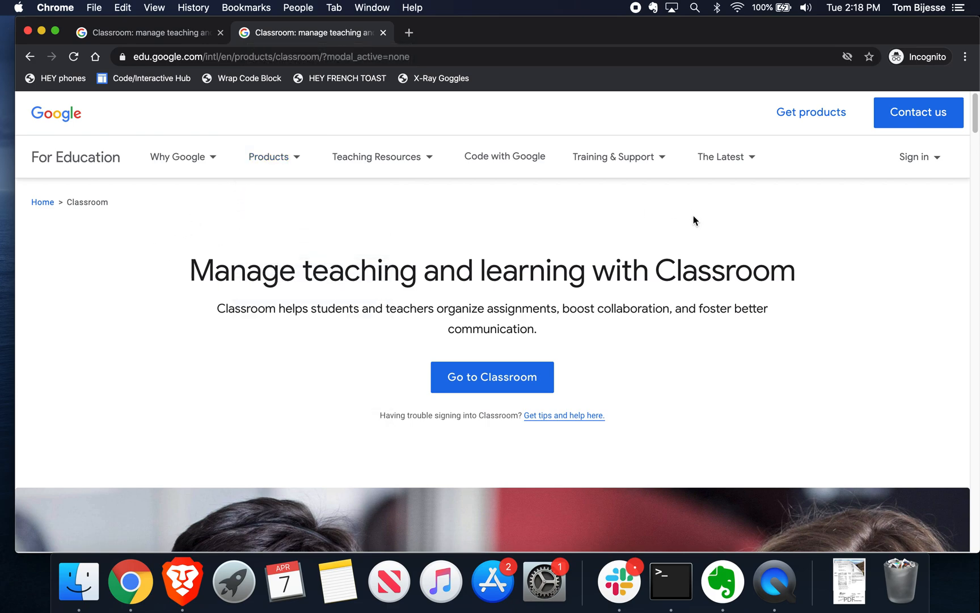
pyautogui.moveTo(928, 163)
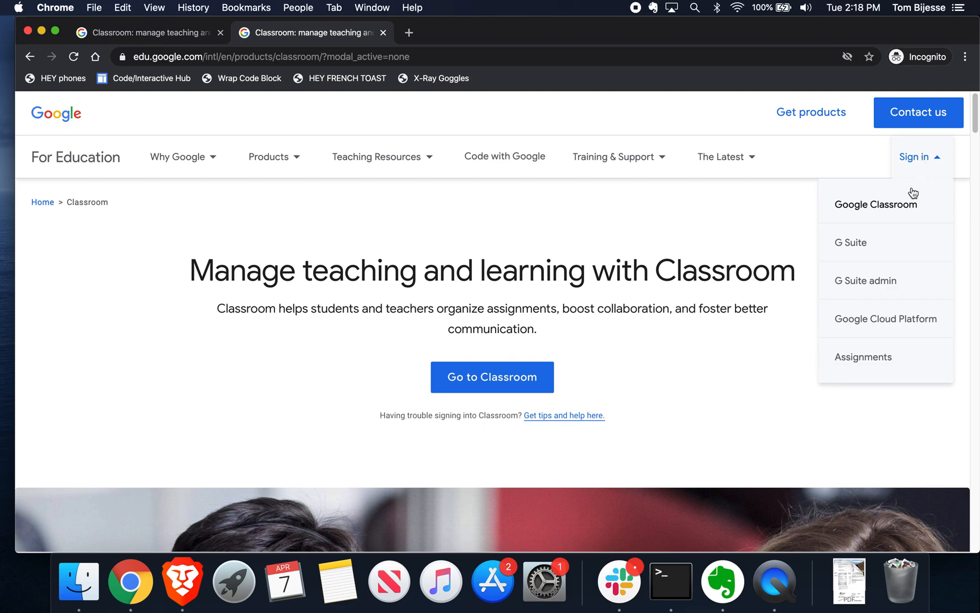
# Step: Choose Google Classroom sign-in and enter the school account e-mail
pyautogui.click(891, 209)
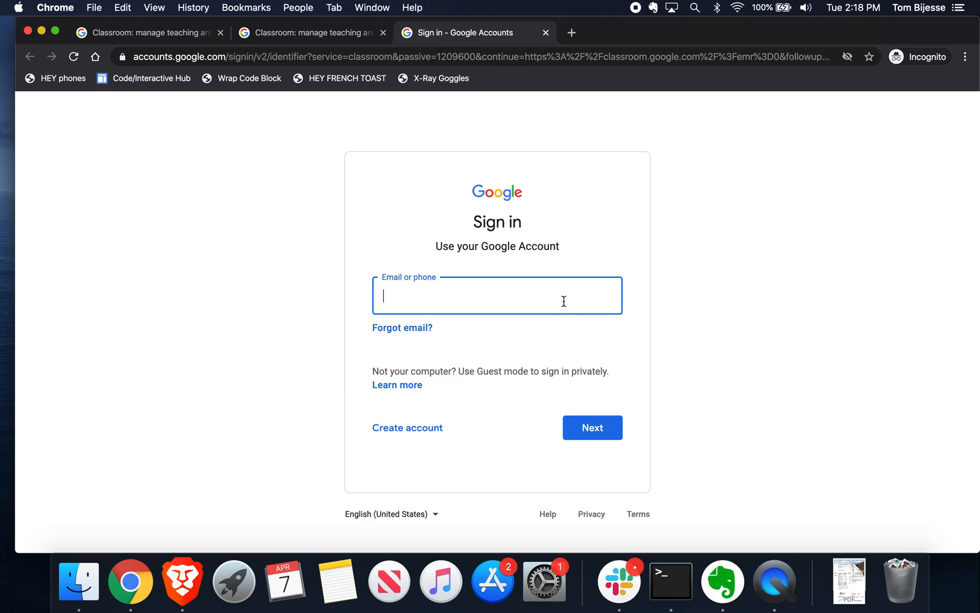
pyautogui.press('super+v')
pyautogui.click(589, 438)
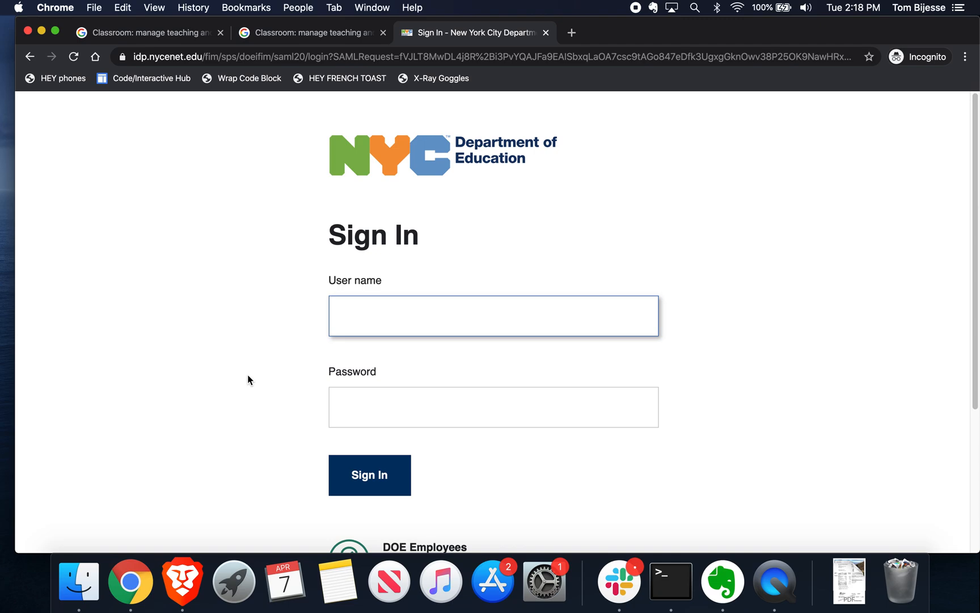
# Step: Sign in on the NYC DOE page with the account user name and password
pyautogui.press('super+v')
pyautogui.press('BackSpace')
pyautogui.press('BackSpace')
pyautogui.press('BackSpace')
pyautogui.press('BackSpace')
pyautogui.press('BackSpace')
pyautogui.press('BackSpace')
pyautogui.press('BackSpace')
pyautogui.press('BackSpace')
pyautogui.press('BackSpace')
pyautogui.press('BackSpace')
pyautogui.press('BackSpace')
pyautogui.press('BackSpace')
pyautogui.press('BackSpace')
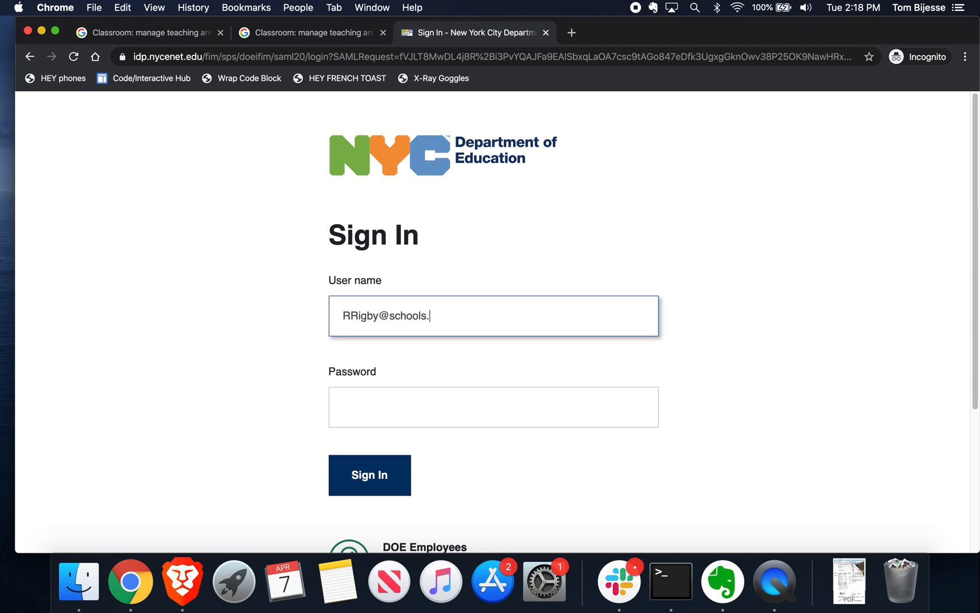
pyautogui.press('BackSpace')
pyautogui.press('BackSpace')
pyautogui.press('BackSpace')
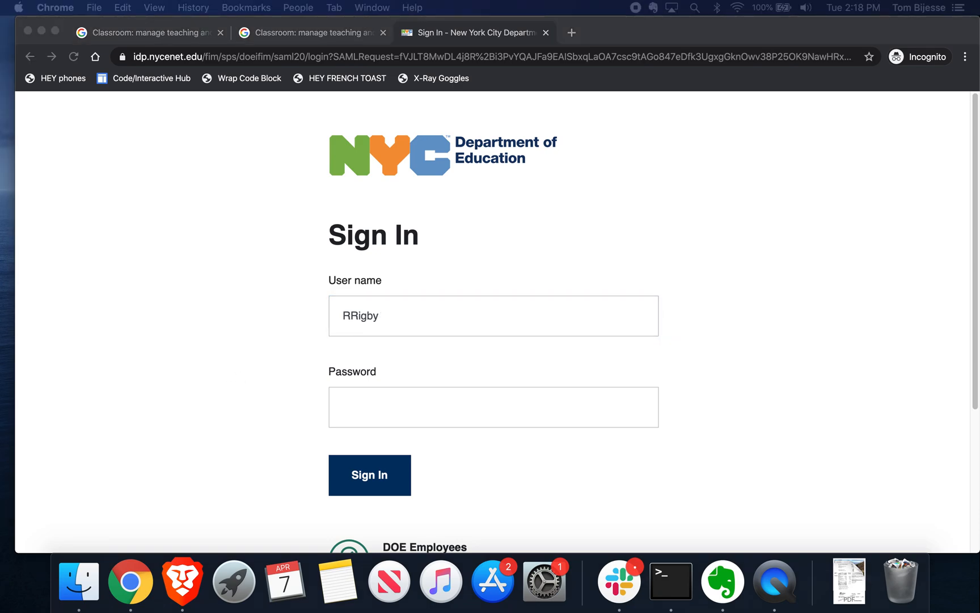
pyautogui.click(393, 410)
pyautogui.click(393, 407)
pyautogui.press('super+v')
pyautogui.click(375, 473)
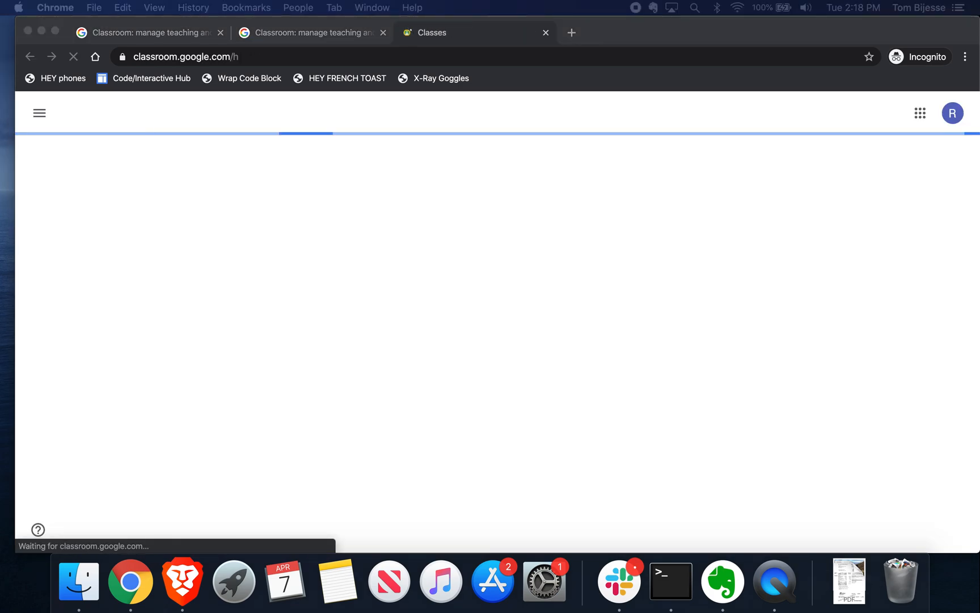
# Step: Show the Join class / Create class menu from the Classes page's + button
pyautogui.click(394, 441)
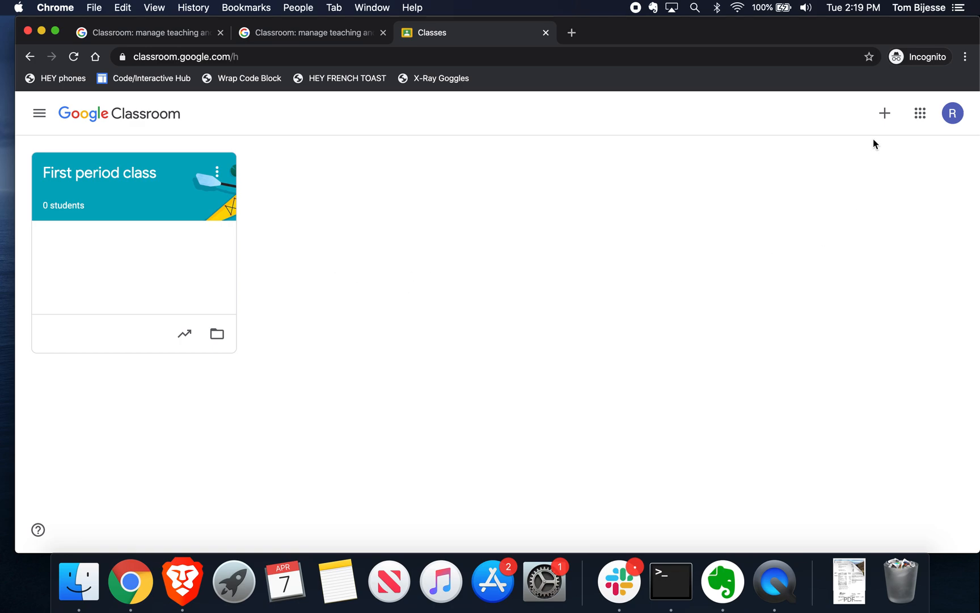
pyautogui.click(884, 126)
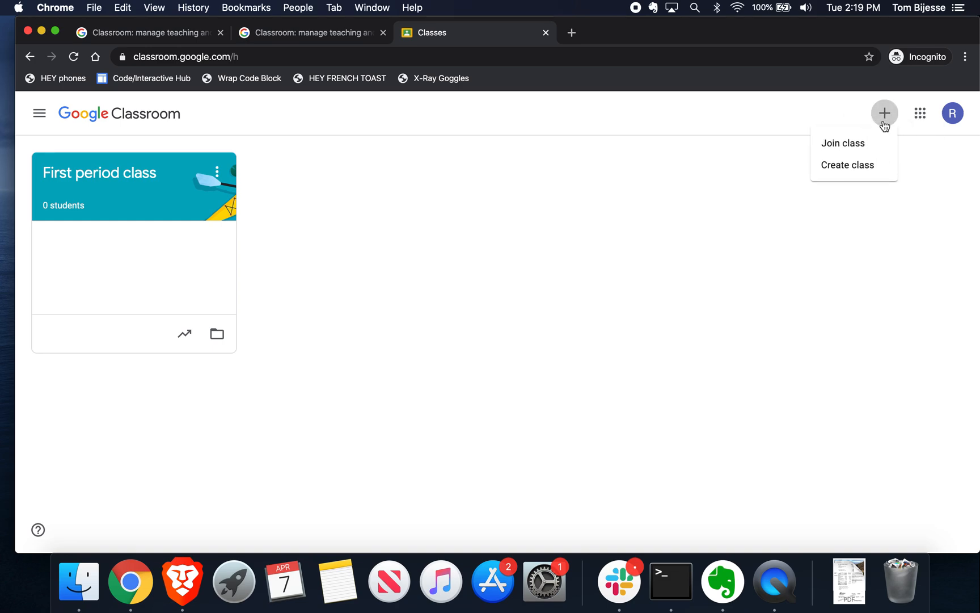
# Step: Create a new class with the class name '2nd period class'
pyautogui.click(848, 166)
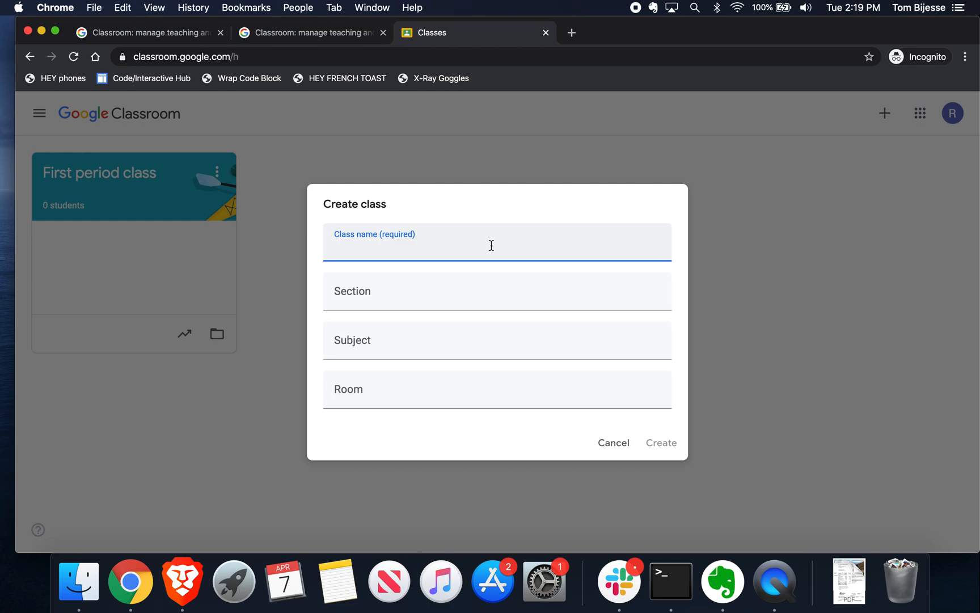
pyautogui.write('2nd period class')
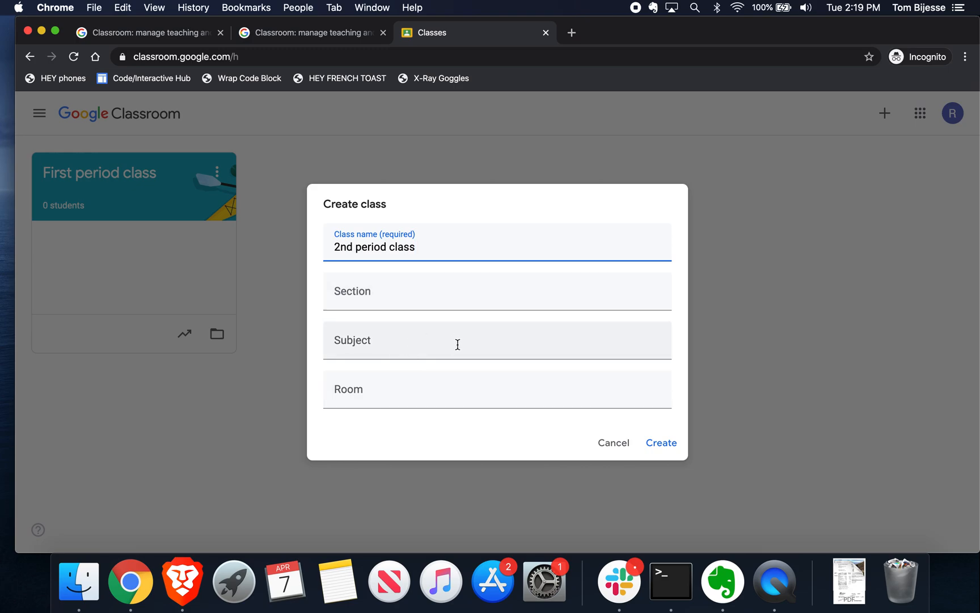
pyautogui.click(655, 444)
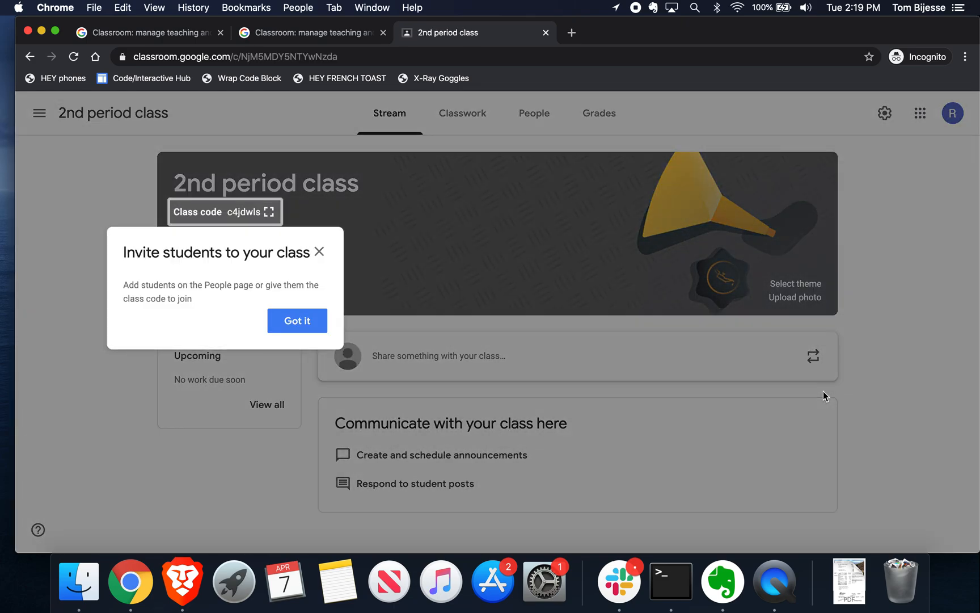
# Step: Dismiss the Invite students tip and view the class's People page
pyautogui.click(320, 254)
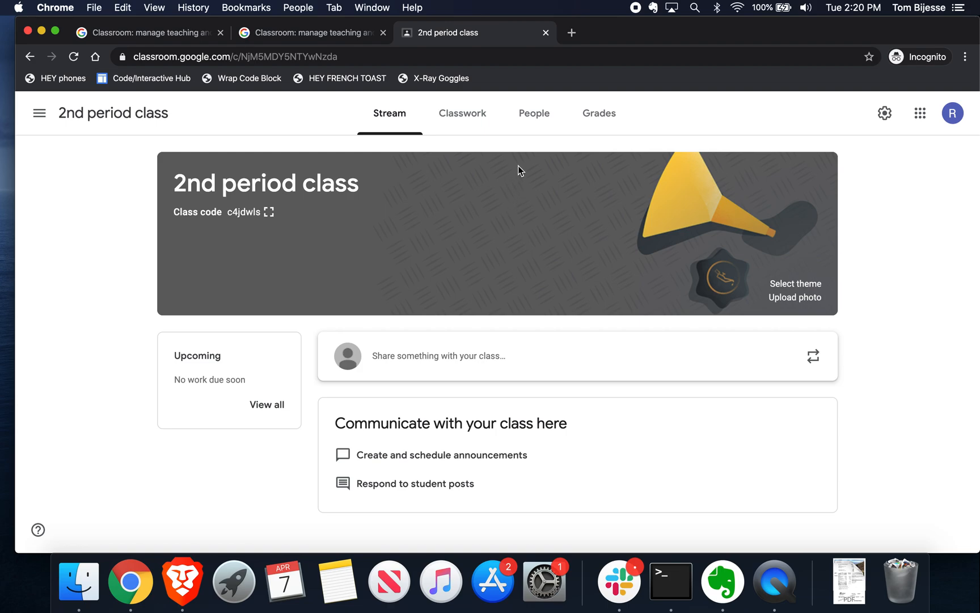
pyautogui.click(538, 121)
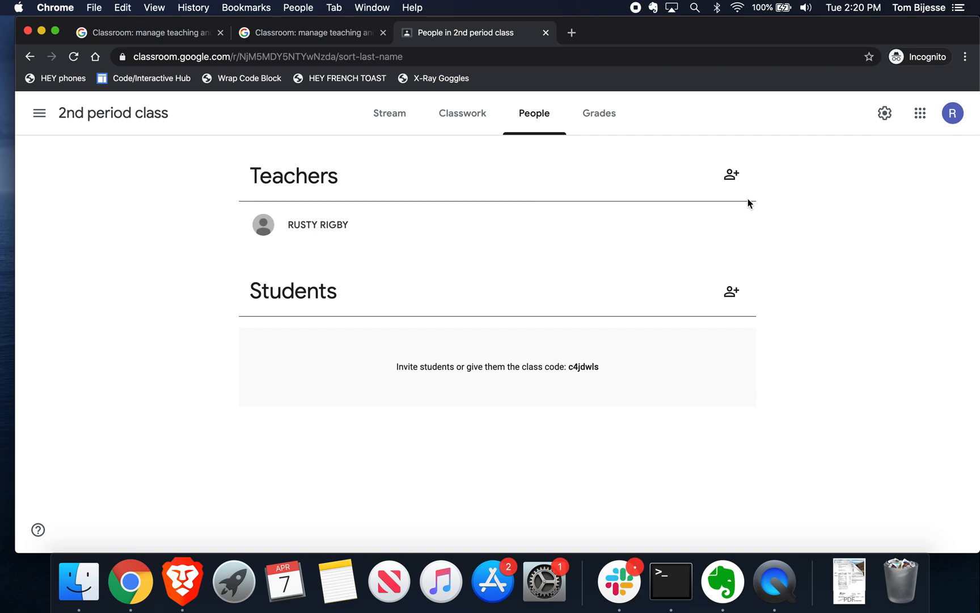
# Step: Cancel the teacher invitation and open the Invite students dialog instead
pyautogui.click(738, 176)
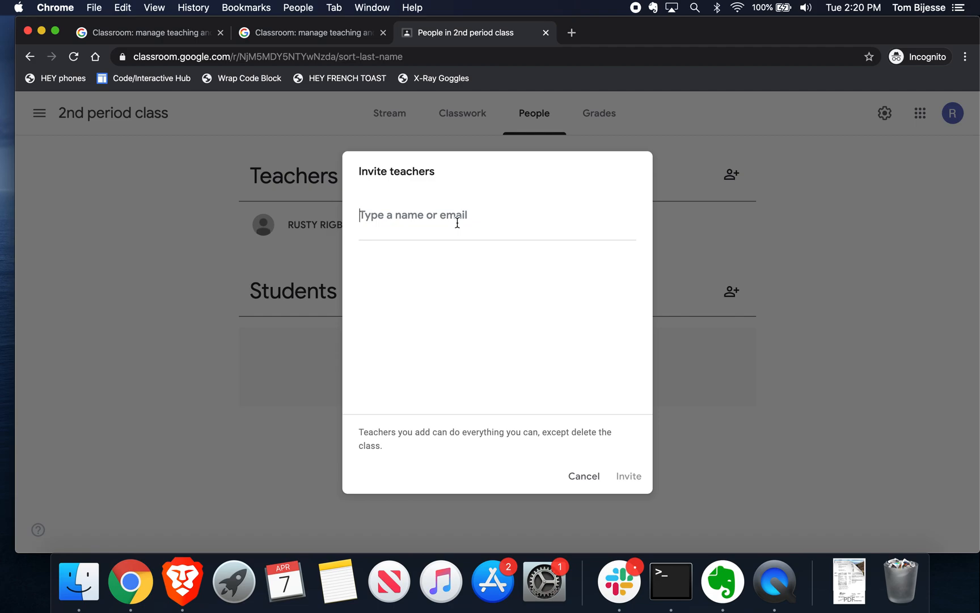
pyautogui.click(588, 480)
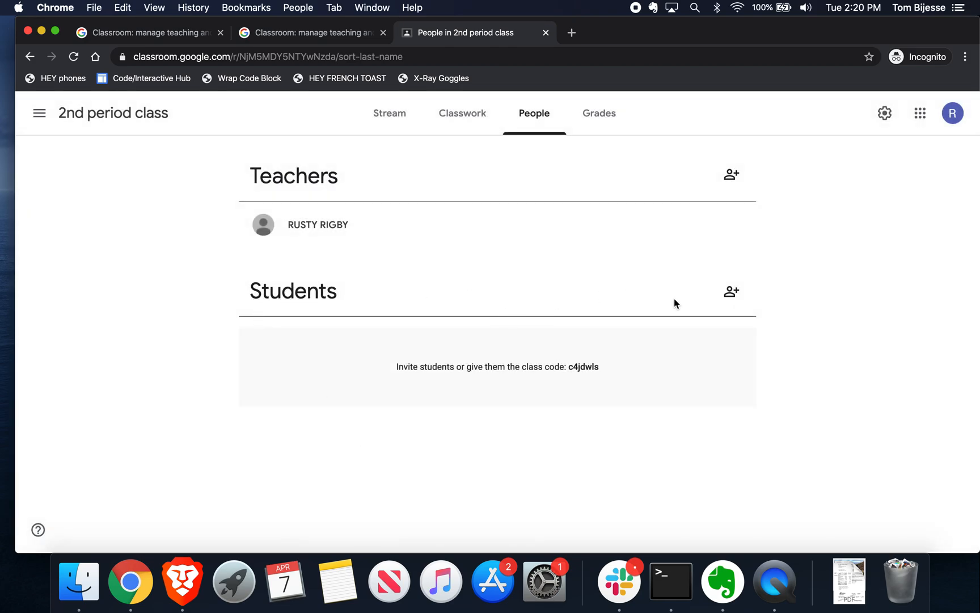
pyautogui.click(731, 291)
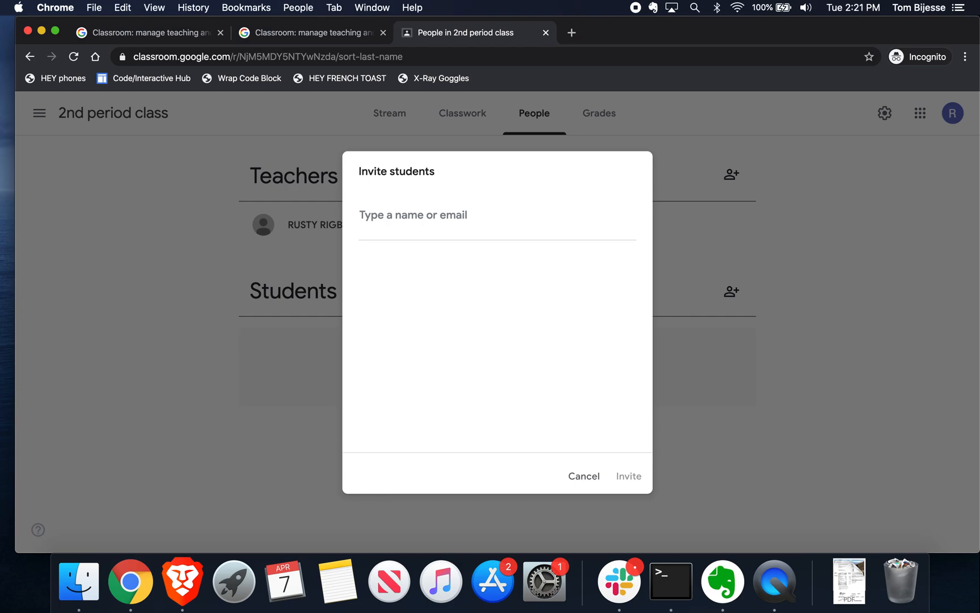
# Step: Invite one student to 2nd period class using their nycstudents.net school e-mail address
pyautogui.press('super+Tab')
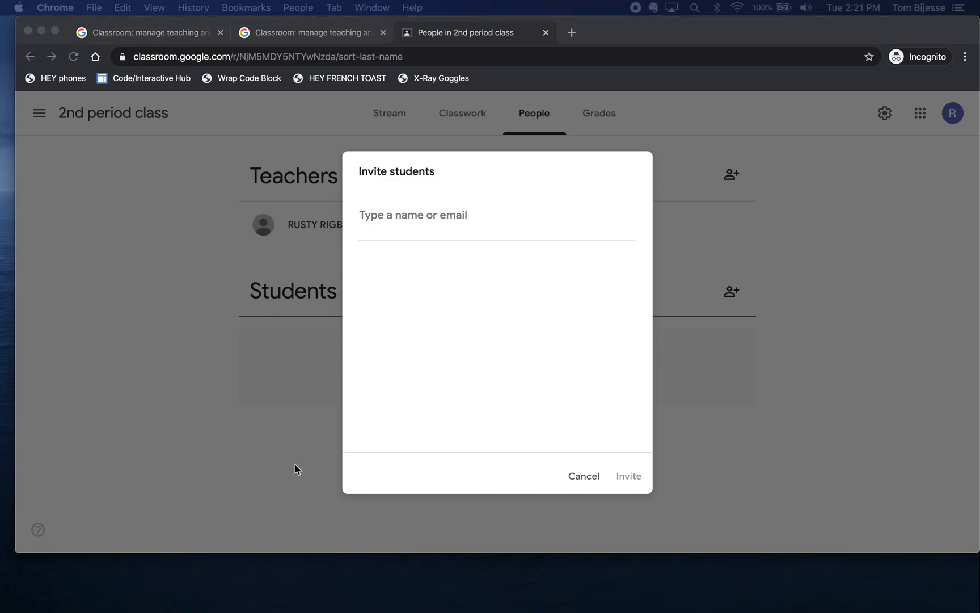
pyautogui.click(266, 451)
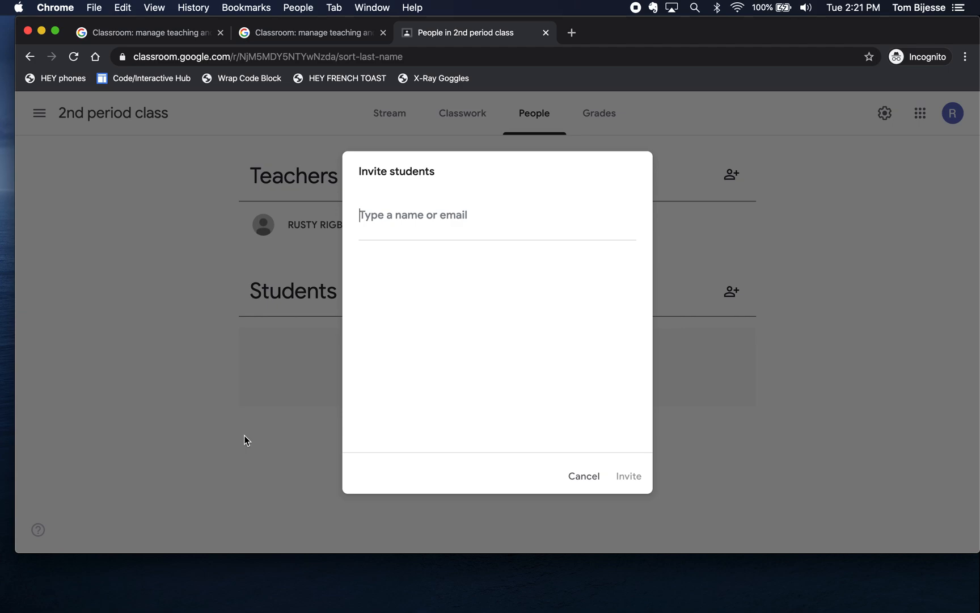
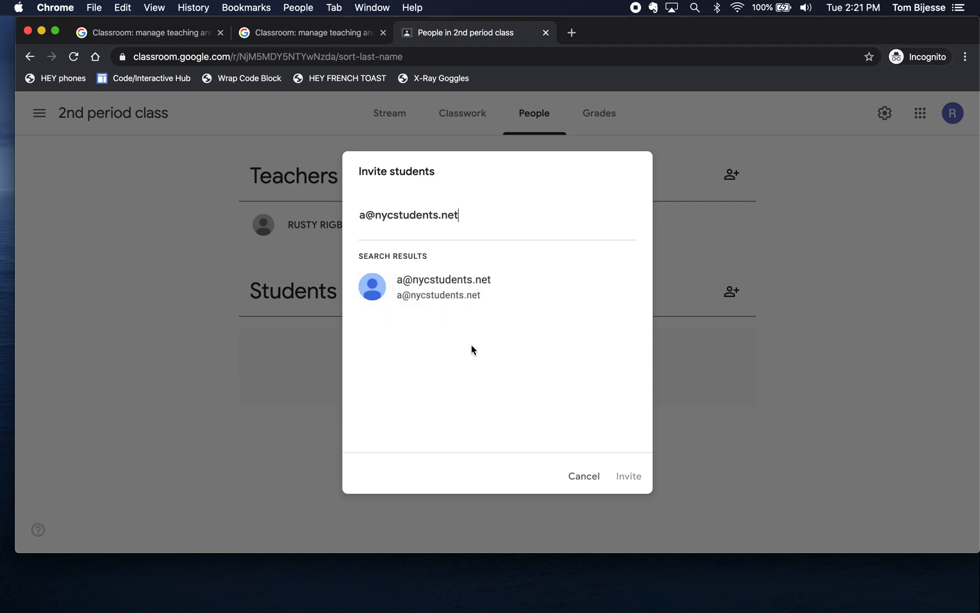
pyautogui.click(451, 290)
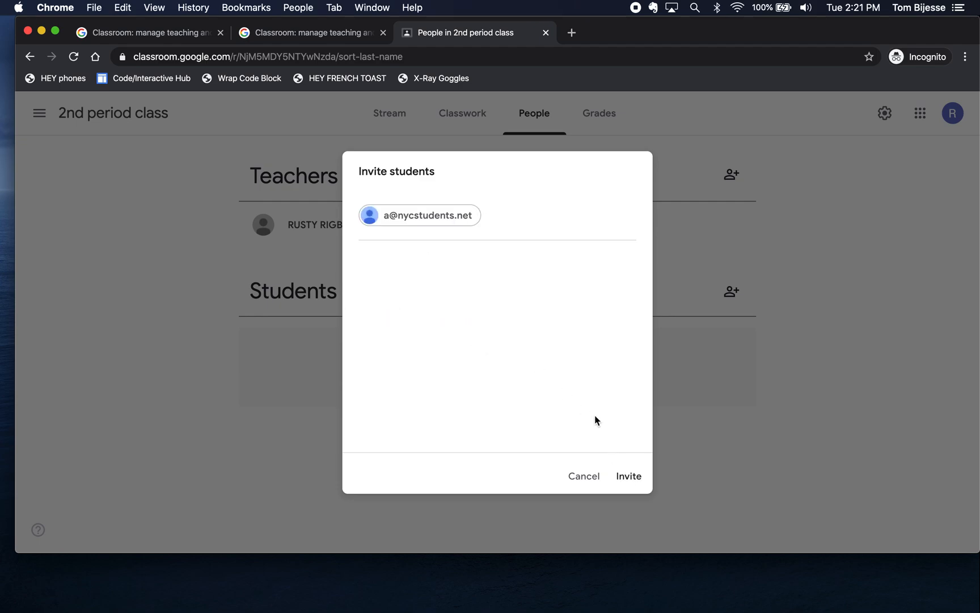
pyautogui.click(629, 476)
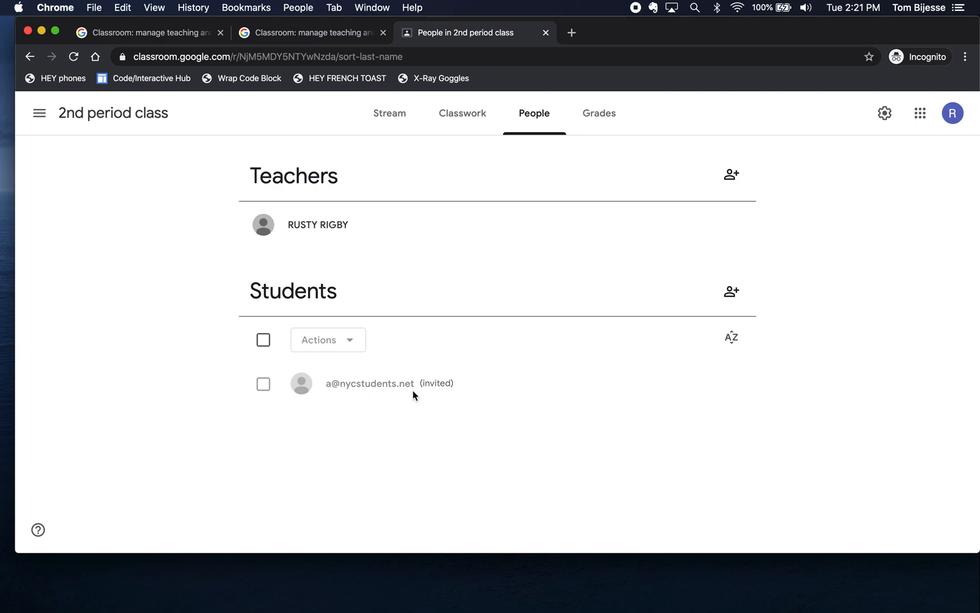
pyautogui.click(732, 293)
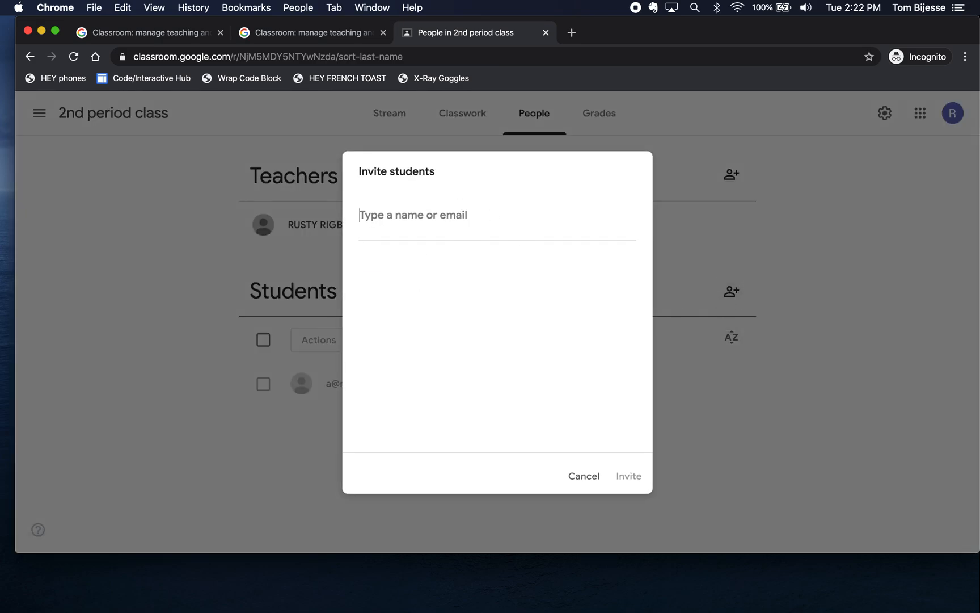
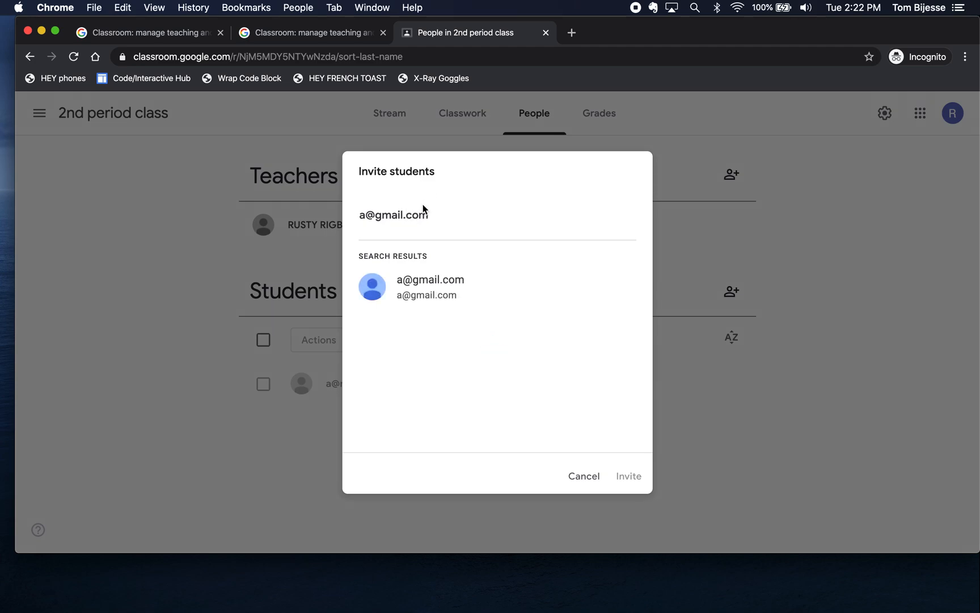
pyautogui.click(432, 281)
pyautogui.click(626, 472)
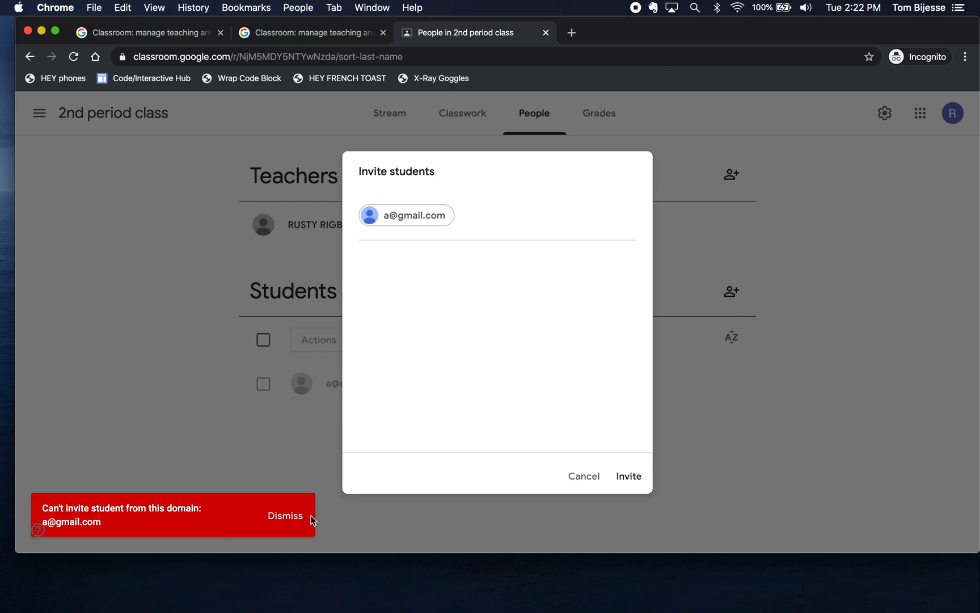
pyautogui.click(287, 515)
pyautogui.click(583, 474)
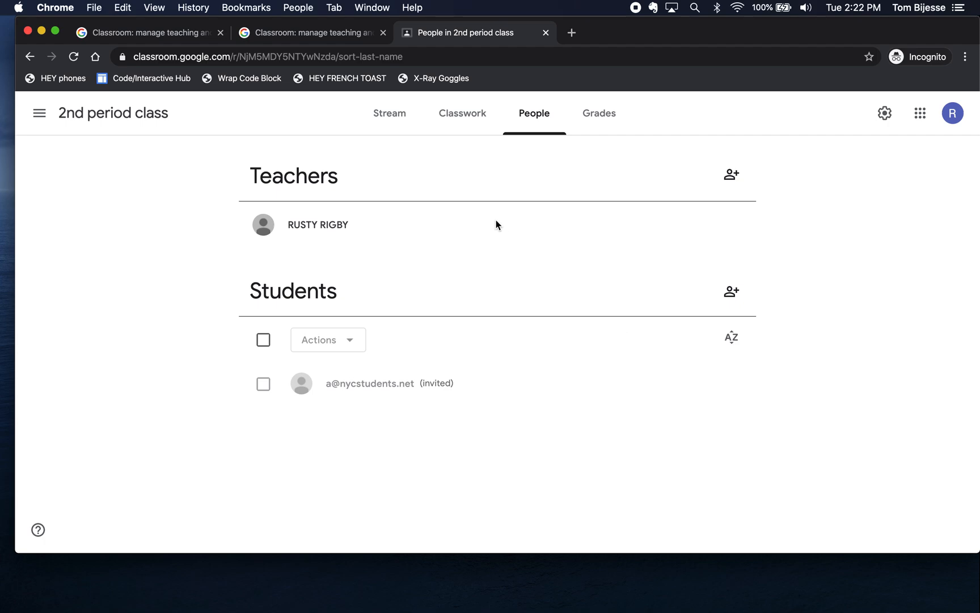
# Step: On the Stream page, select the banner's class code and open the announcement composer
pyautogui.click(393, 116)
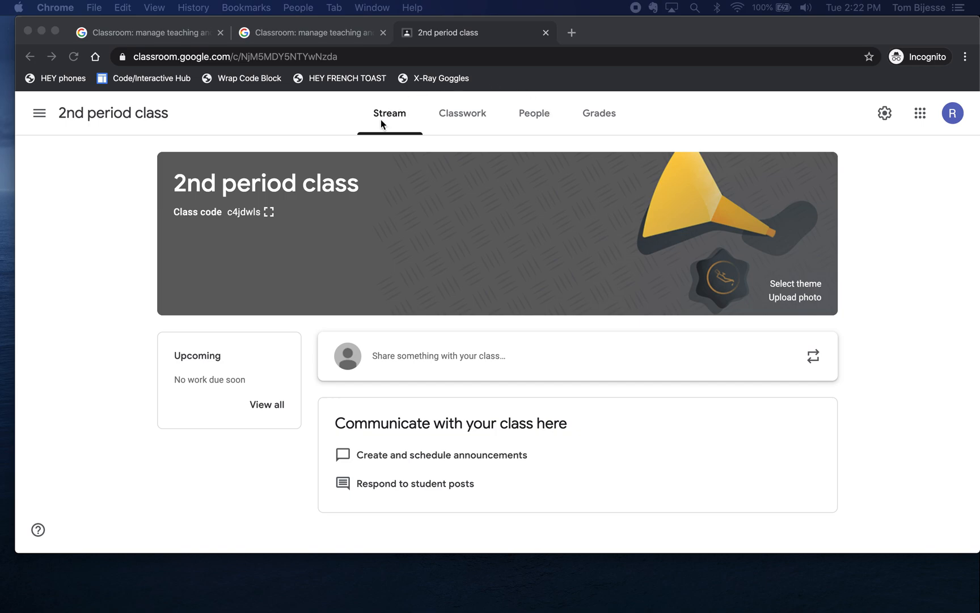
pyautogui.click(249, 214)
pyautogui.moveTo(225, 213); pyautogui.dragTo(261, 218)
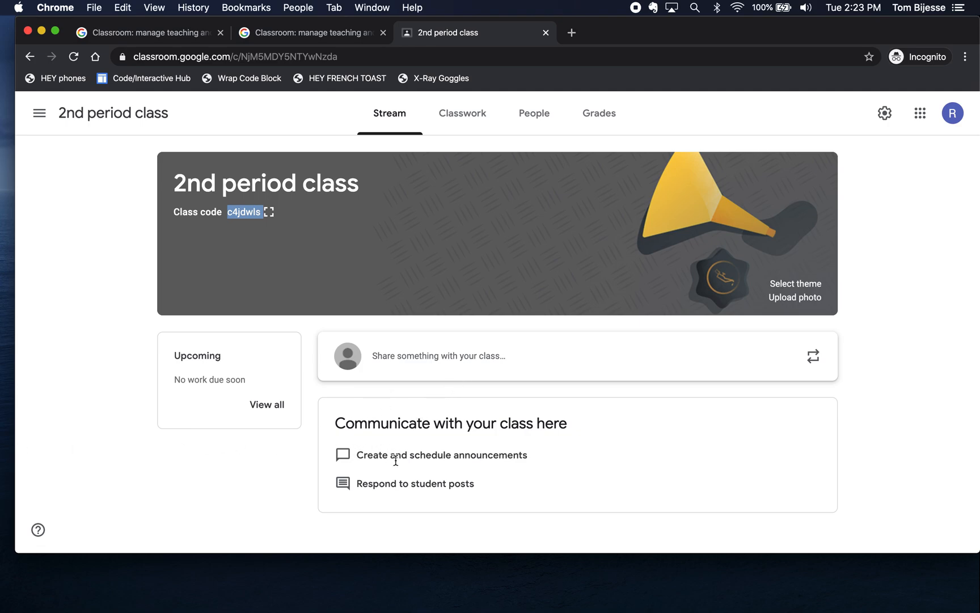
pyautogui.scroll(-1, 395, 461)
pyautogui.click(462, 356)
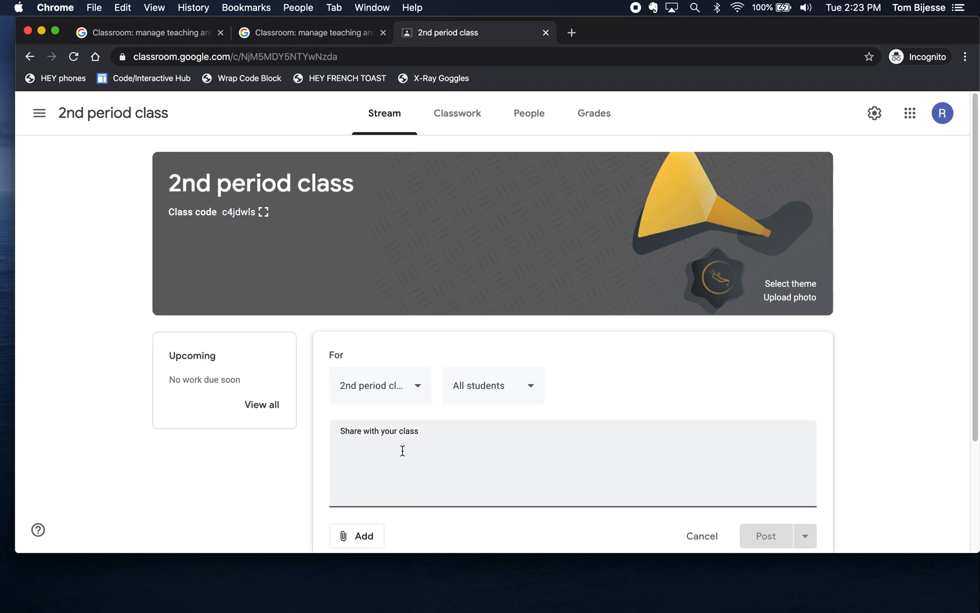
# Step: Post the announcement 'Happy Tuesday' to the class stream
pyautogui.write('Happy T')
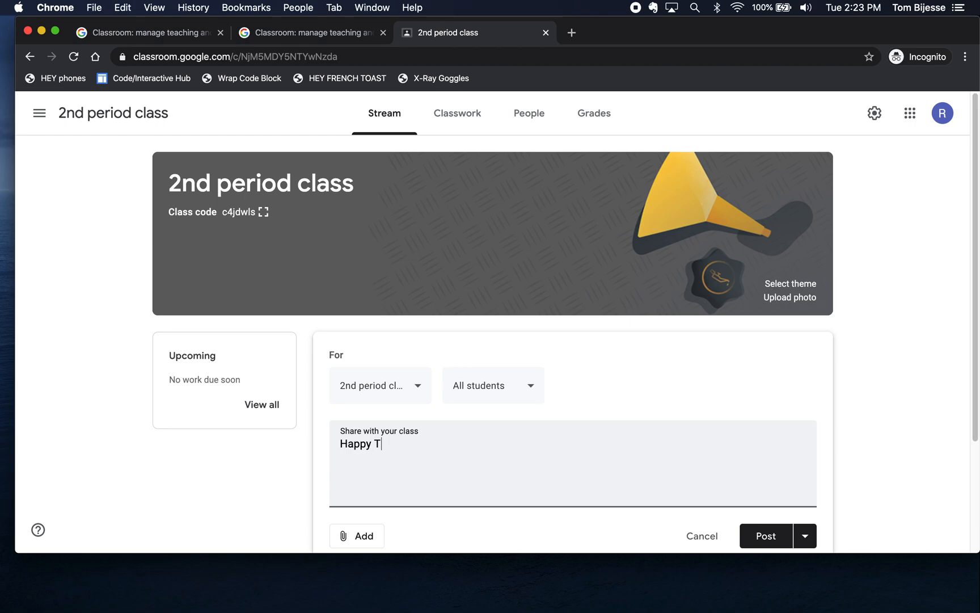
pyautogui.write('uesday')
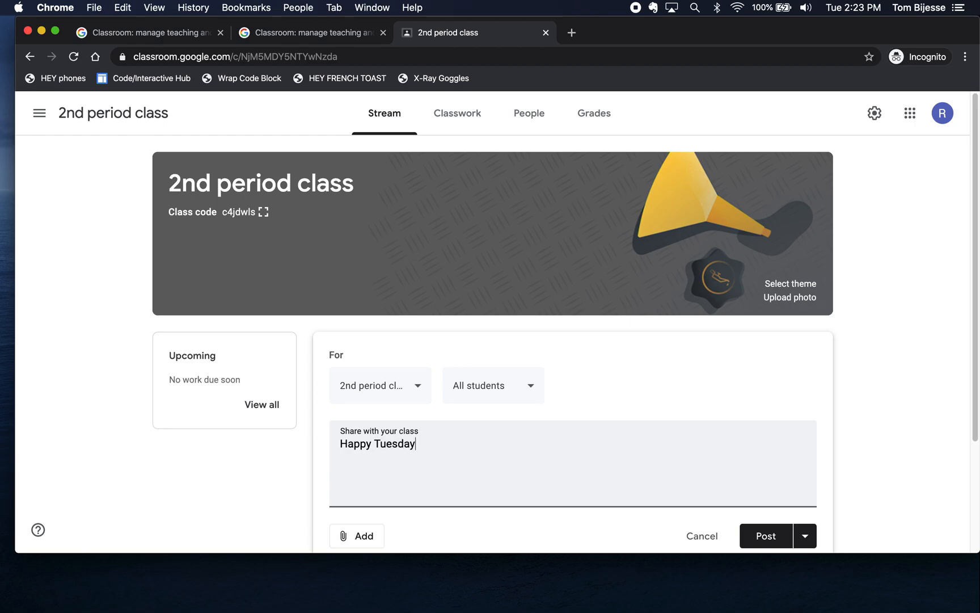
pyautogui.click(769, 542)
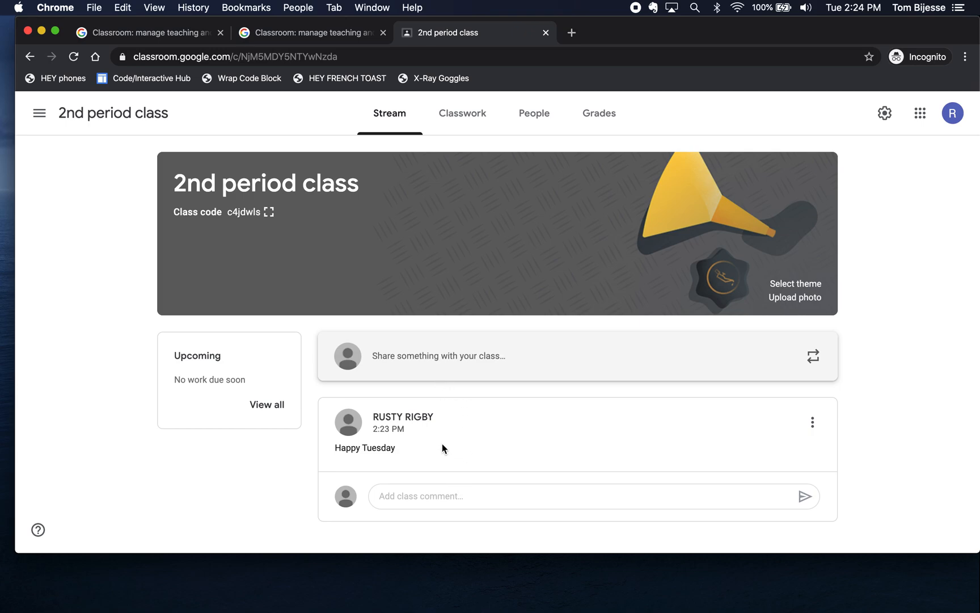
pyautogui.click(419, 364)
# Step: Post 'Happy Wednesday' and check it appears above the Happy Tuesday post
pyautogui.write('Hap')
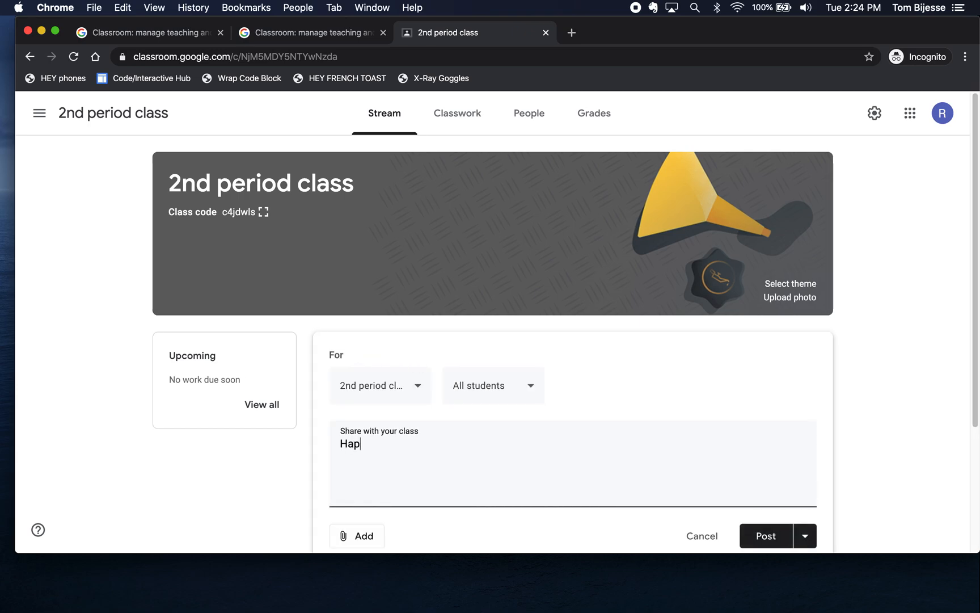
pyautogui.write('py Wednesday')
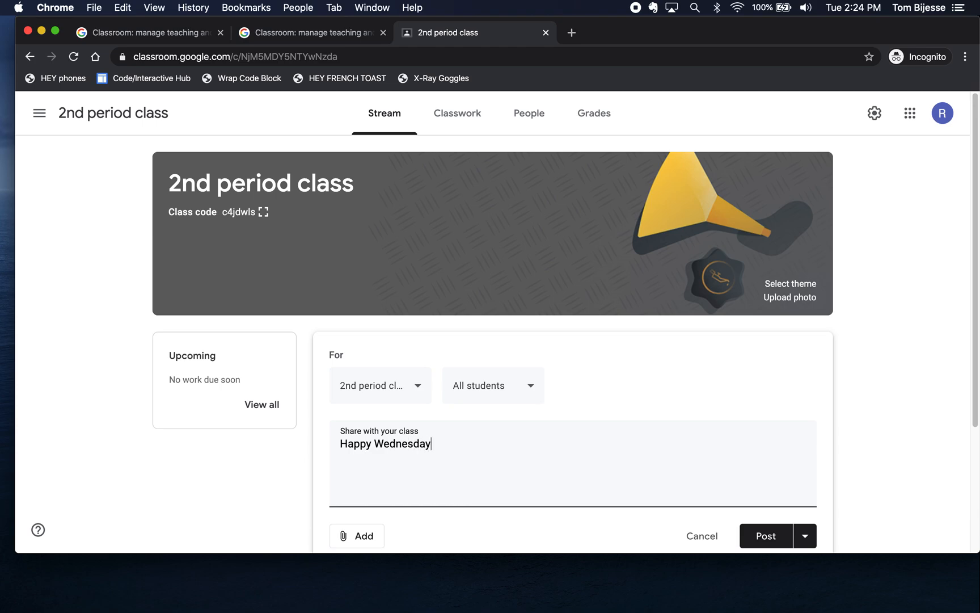
pyautogui.click(766, 528)
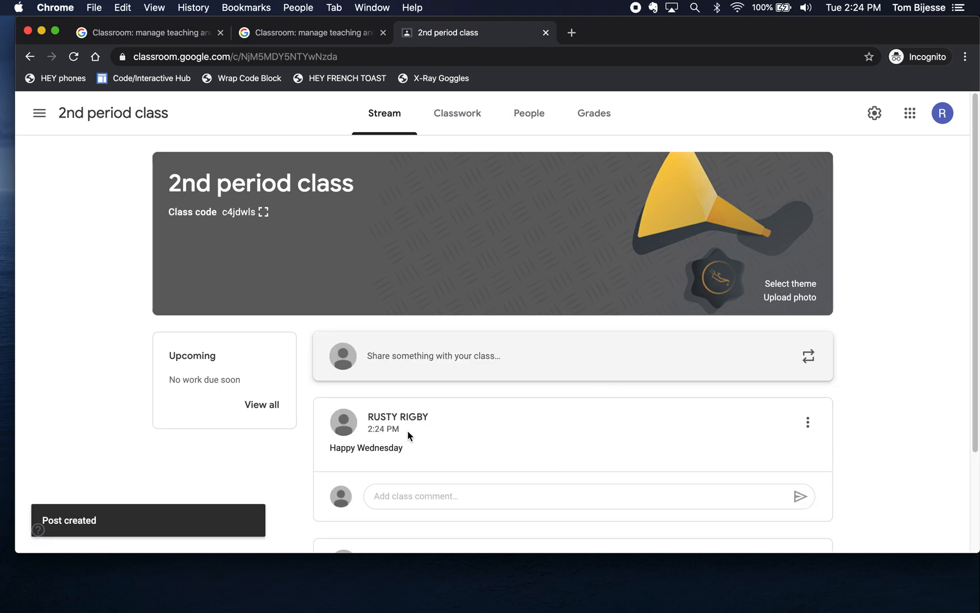
pyautogui.scroll(-3, 407, 433)
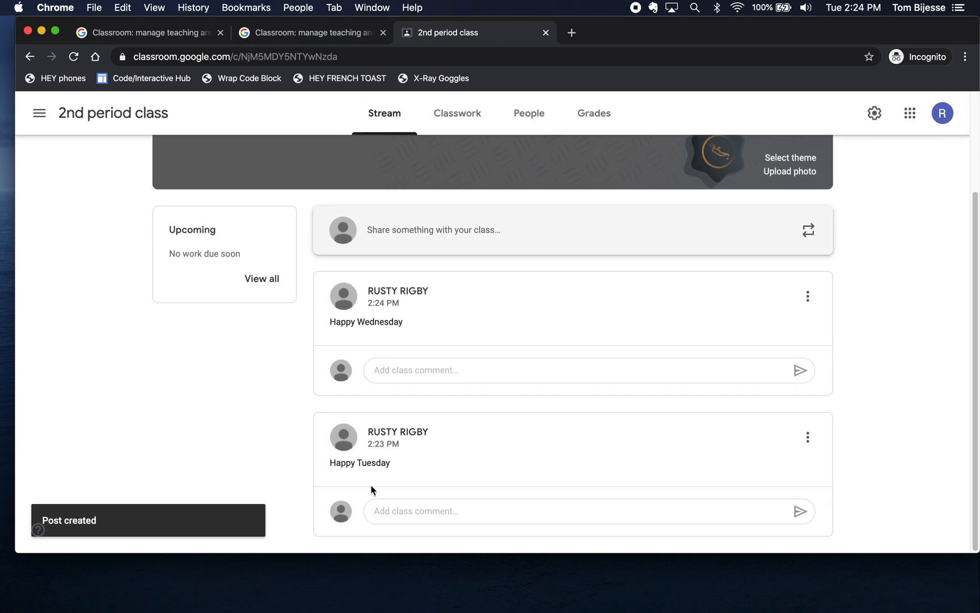
pyautogui.scroll(3, 418, 528)
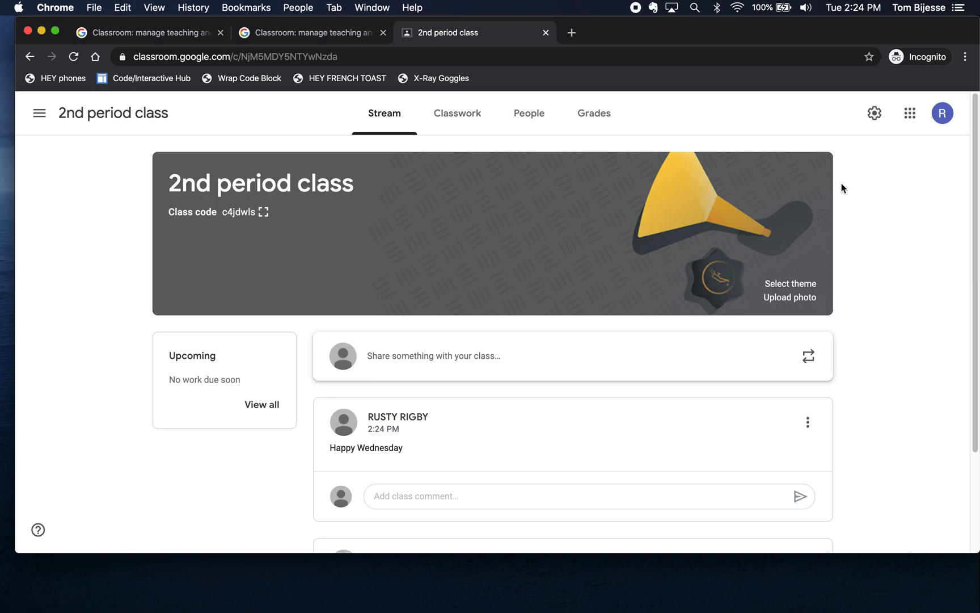
# Step: Set the class Stream to 'Only teachers can post or comment', save, and open Classwork
pyautogui.click(875, 114)
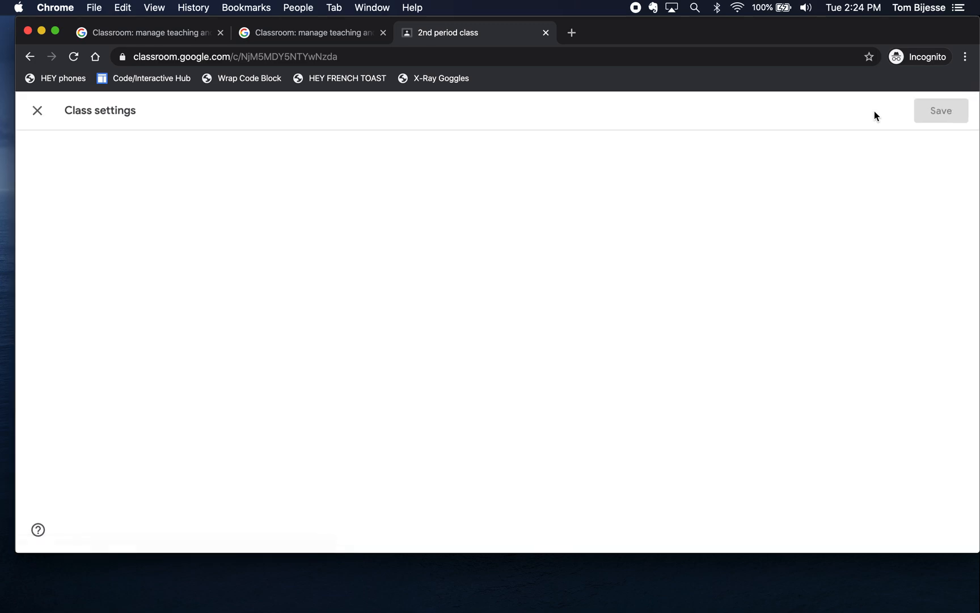
pyautogui.scroll(-10, 474, 258)
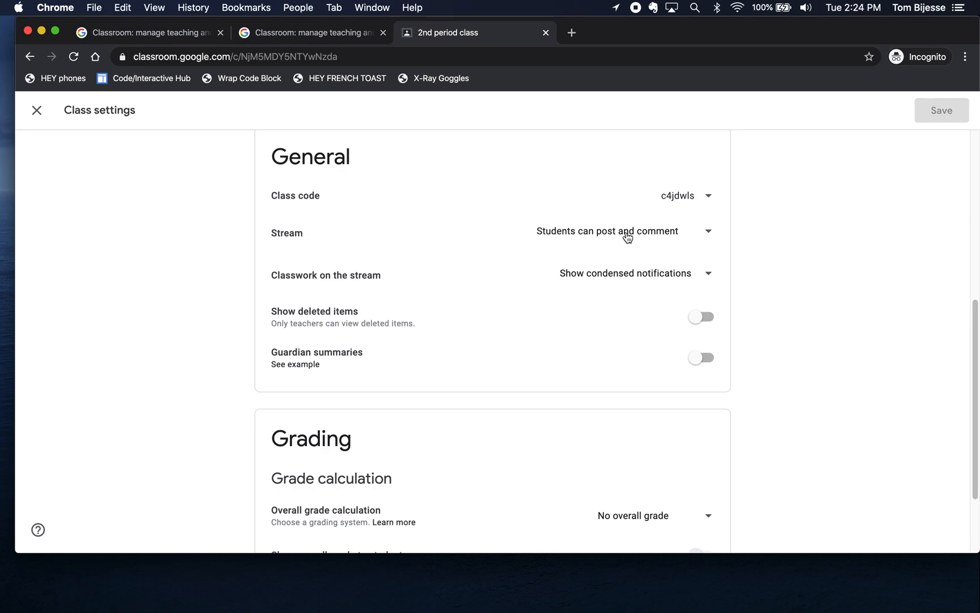
pyautogui.click(701, 233)
pyautogui.click(638, 299)
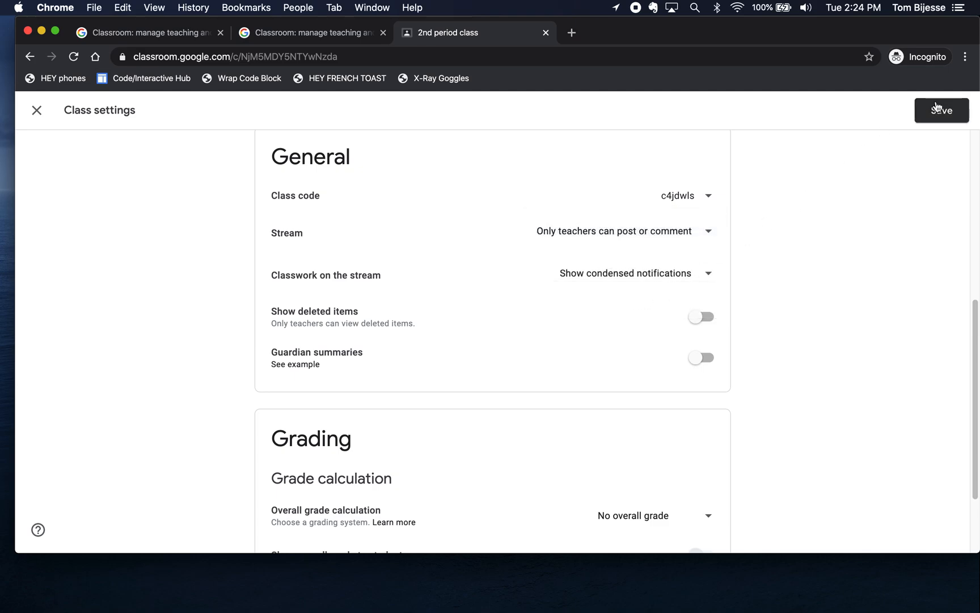
pyautogui.click(940, 109)
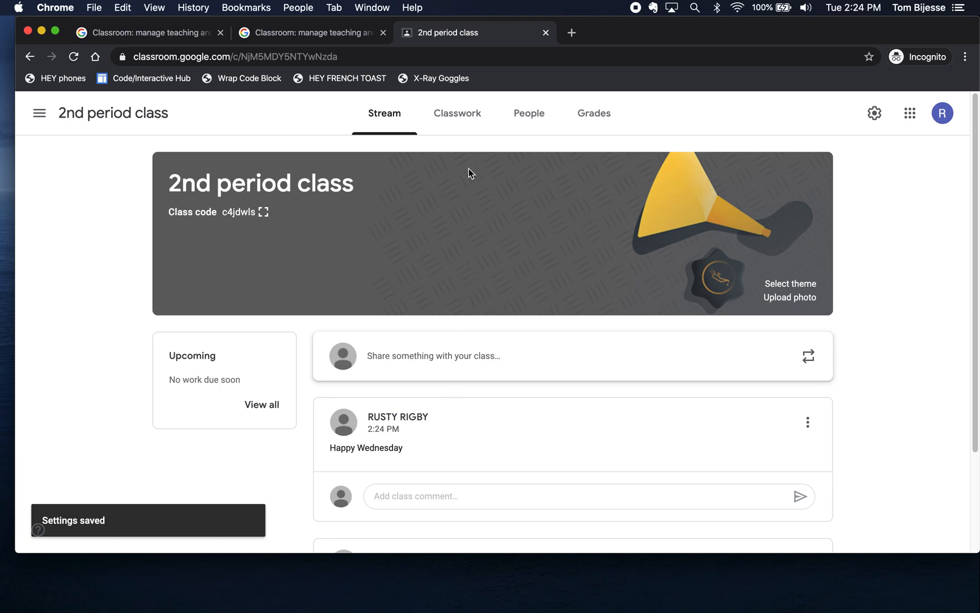
pyautogui.click(461, 118)
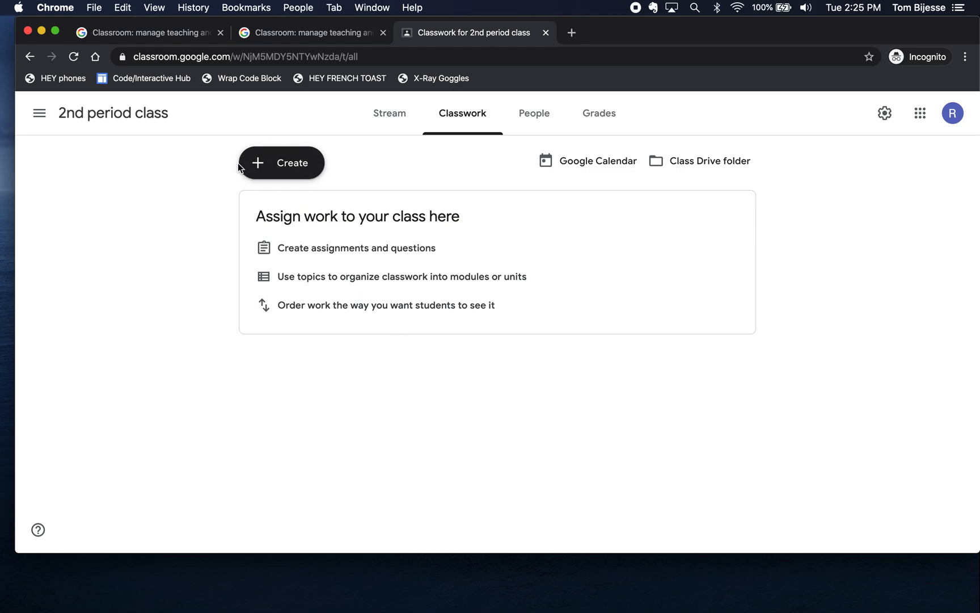
# Step: Add Math and Science topics to the class's classwork
pyautogui.click(286, 169)
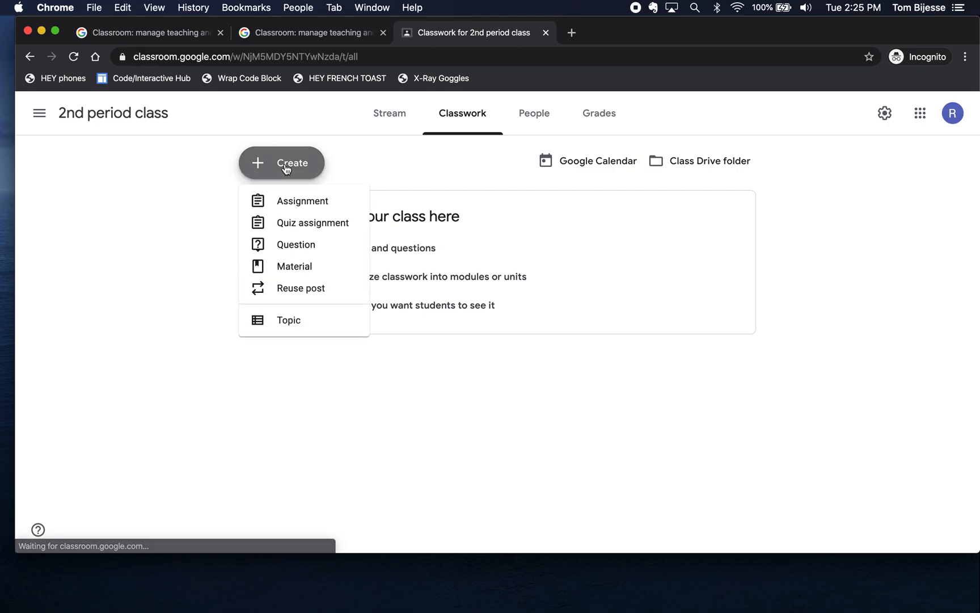
pyautogui.click(276, 322)
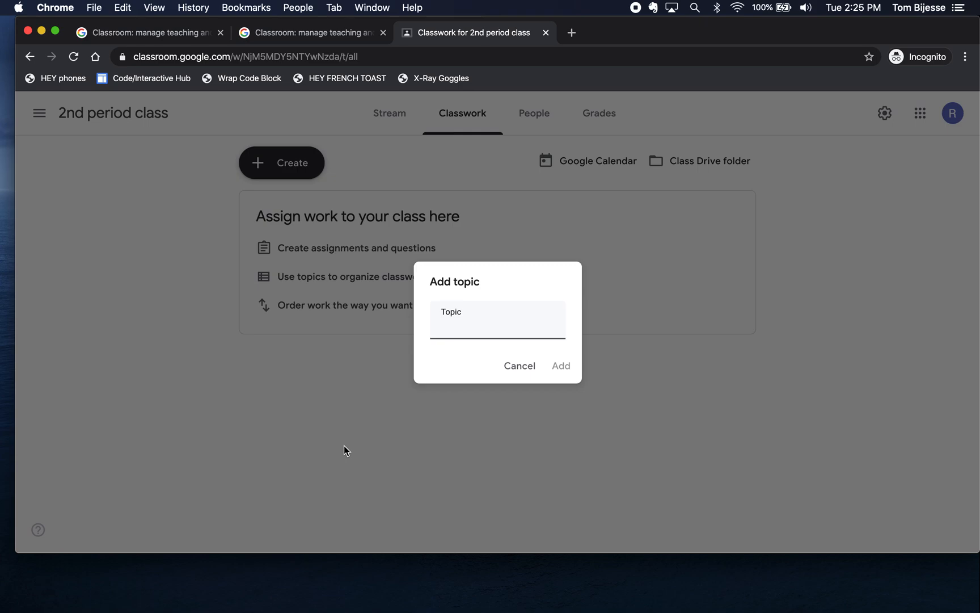
pyautogui.write('Math')
pyautogui.click(561, 366)
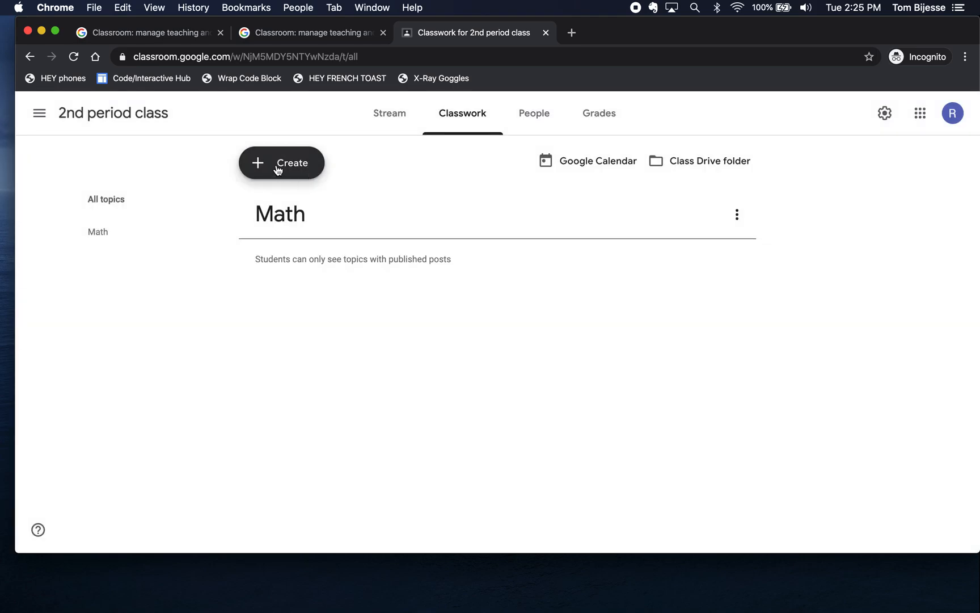
pyautogui.click(278, 170)
pyautogui.click(290, 322)
pyautogui.write('Science')
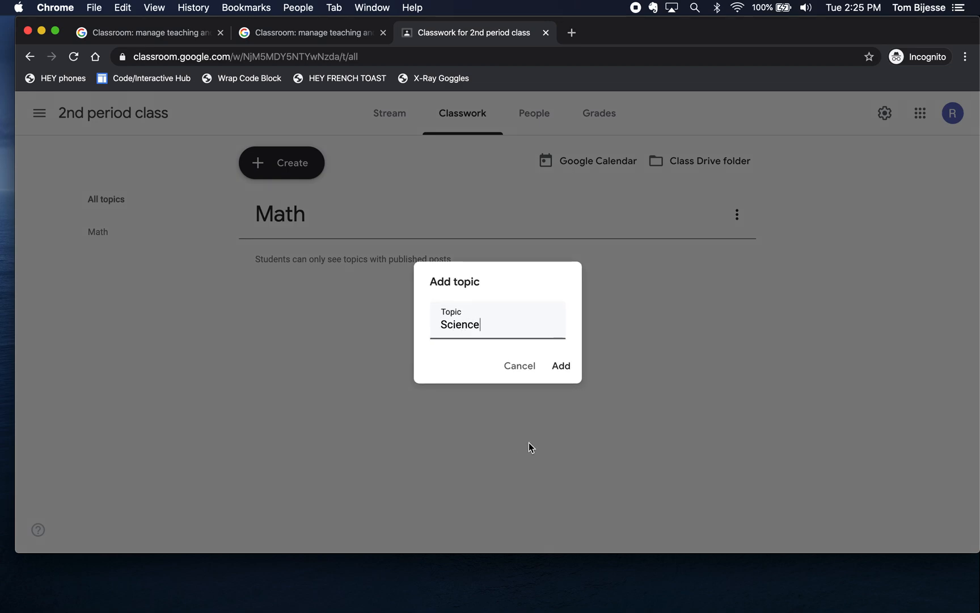
pyautogui.click(563, 365)
# Step: Add a History topic and drag it to the top of the topic list
pyautogui.click(272, 163)
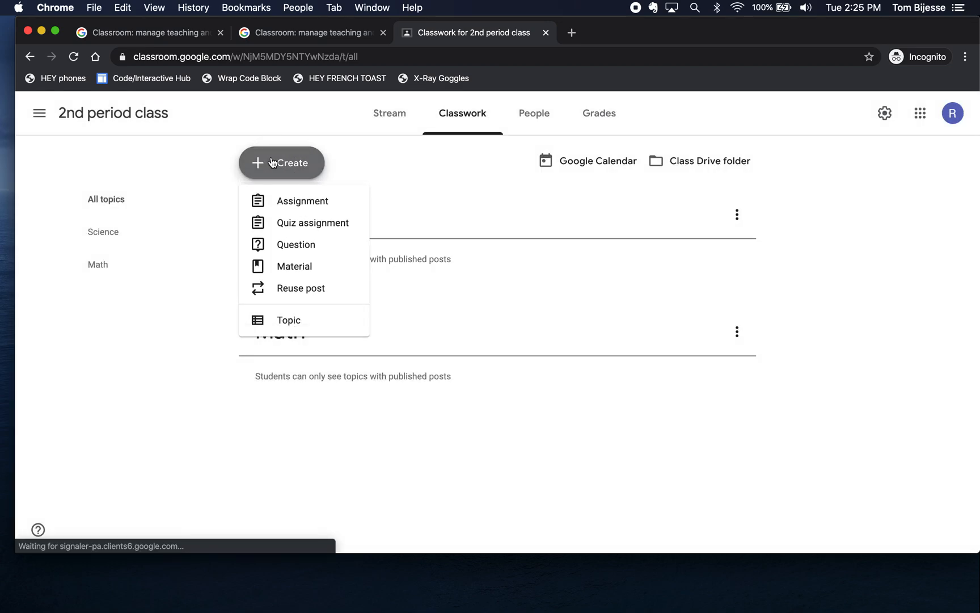
pyautogui.click(292, 321)
pyautogui.write('History')
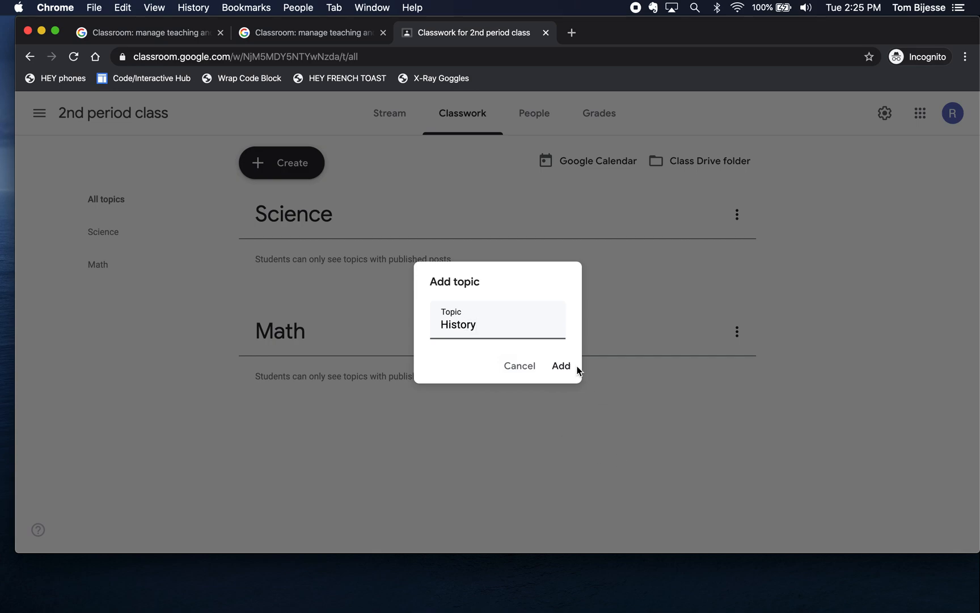
pyautogui.click(564, 365)
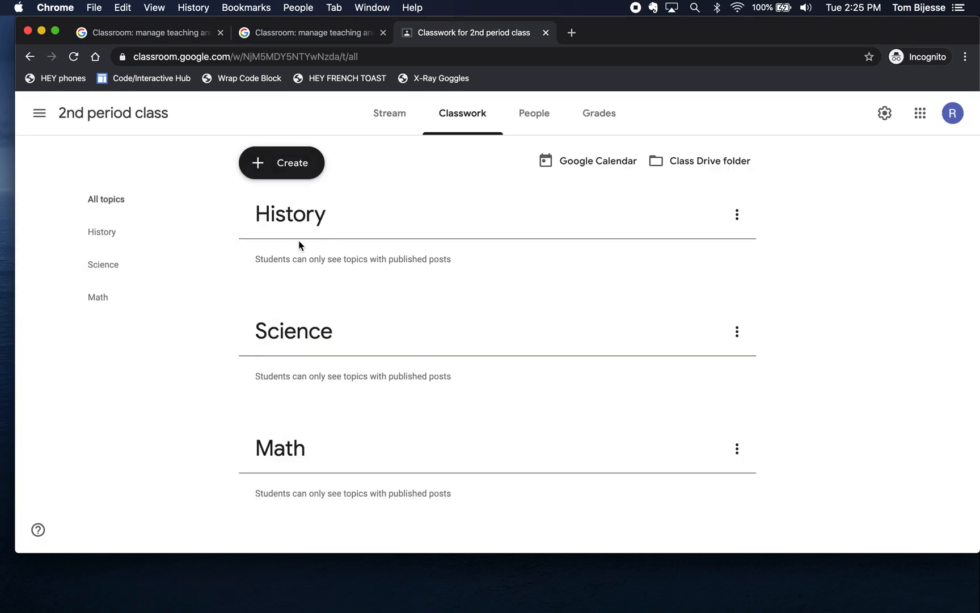
pyautogui.moveTo(737, 331); pyautogui.dragTo(731, 242)
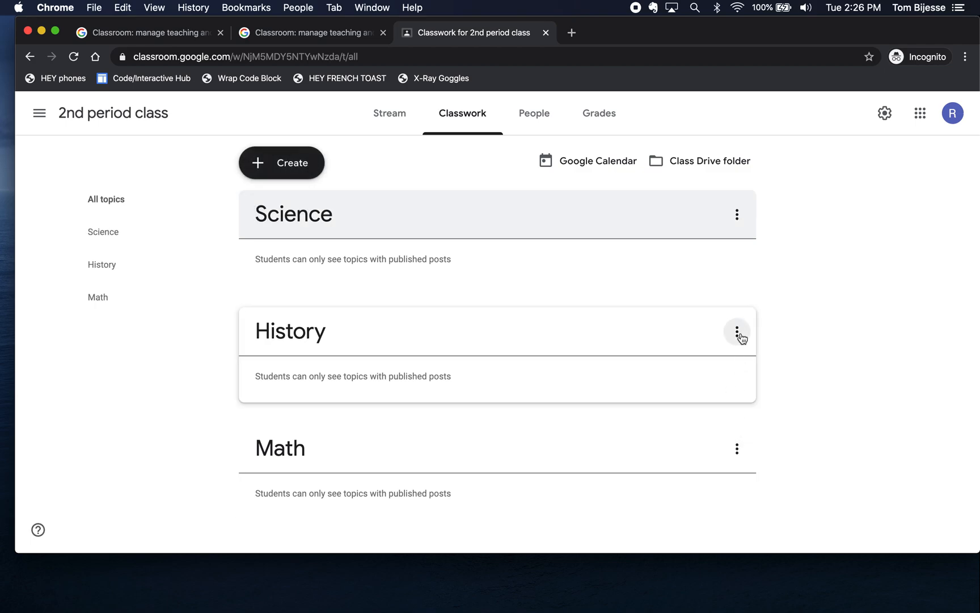
pyautogui.moveTo(739, 332); pyautogui.dragTo(730, 240)
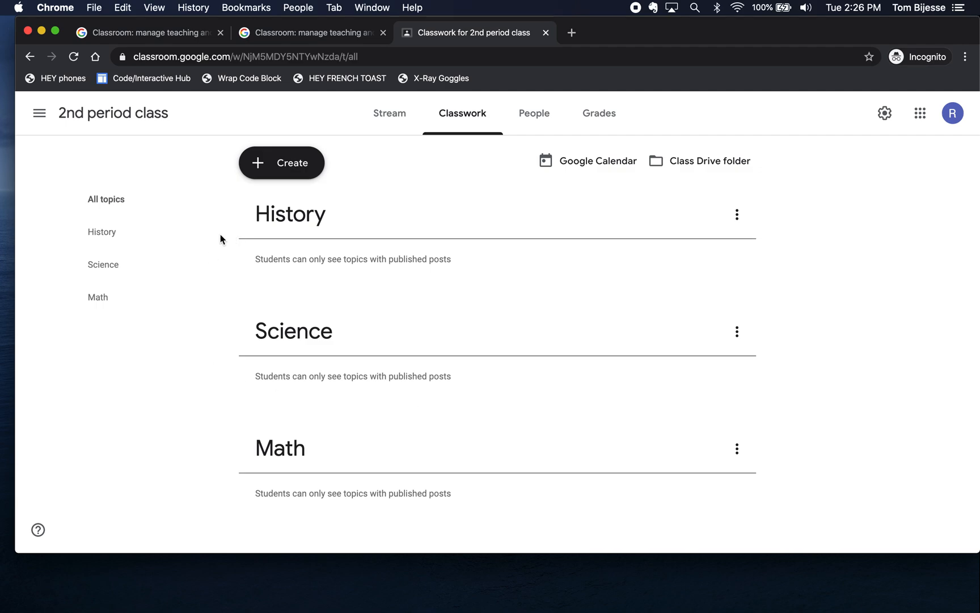
# Step: Create an assignment titled 'History Paper' with instructions 'Write a 1 page paper on USA History'
pyautogui.click(276, 171)
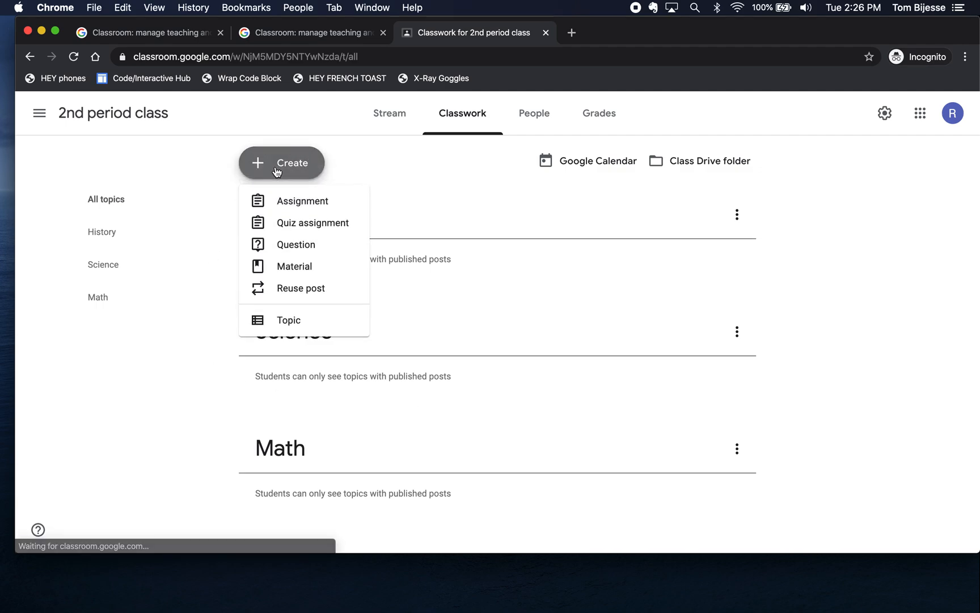
pyautogui.click(309, 205)
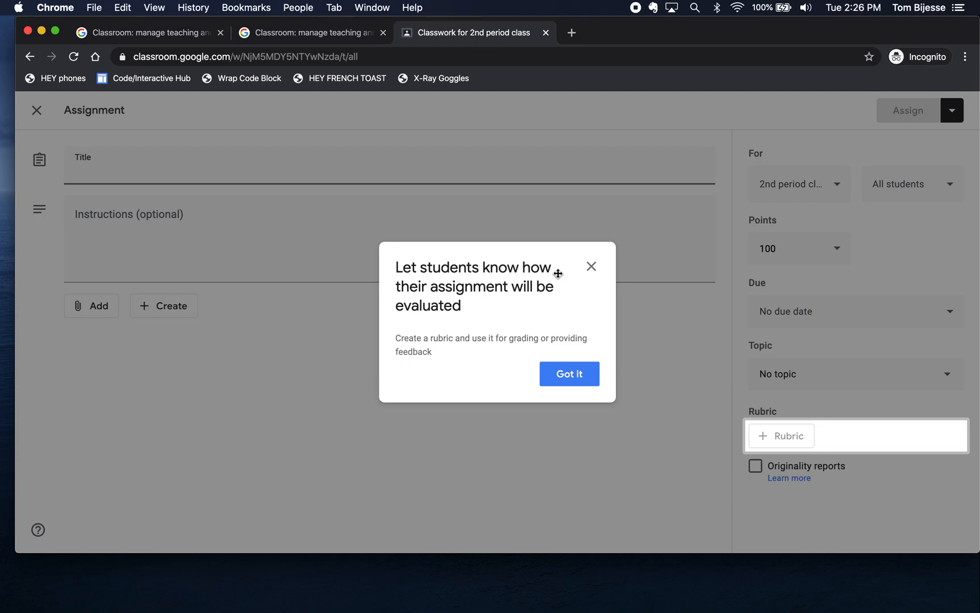
pyautogui.click(591, 268)
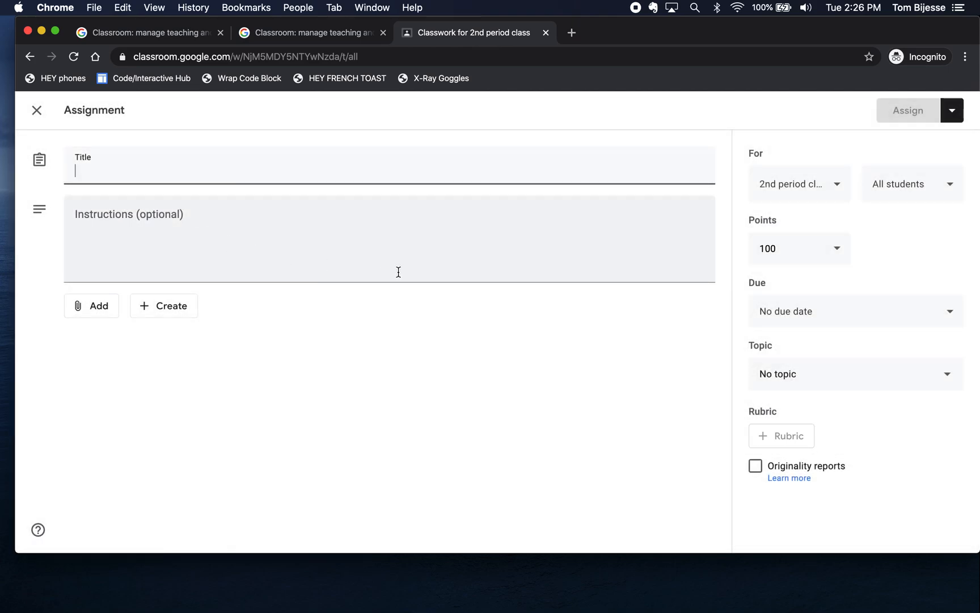
pyautogui.write('History Paper')
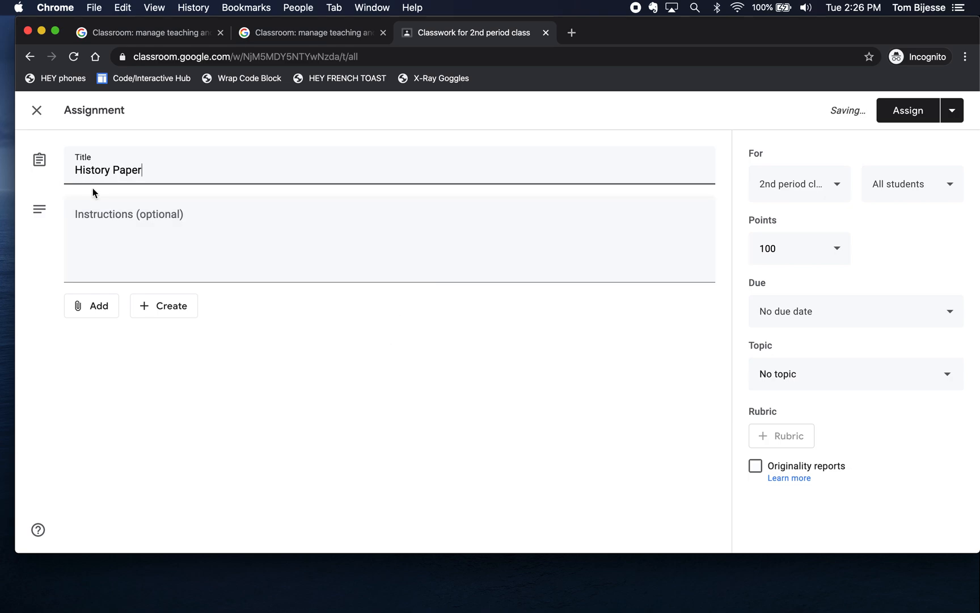
pyautogui.click(127, 223)
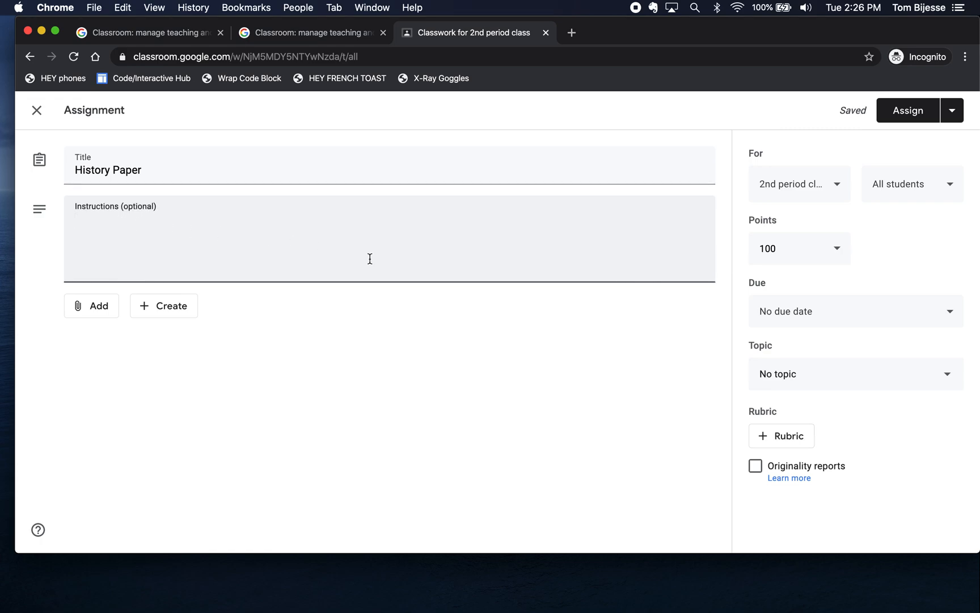
pyautogui.write('Write a 1 page')
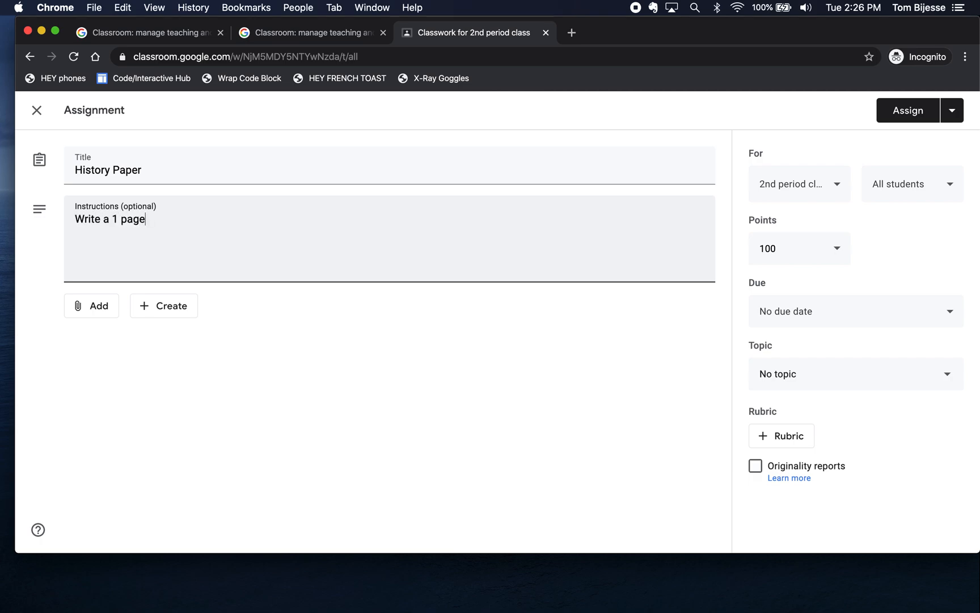
pyautogui.write(' paper on USA History')
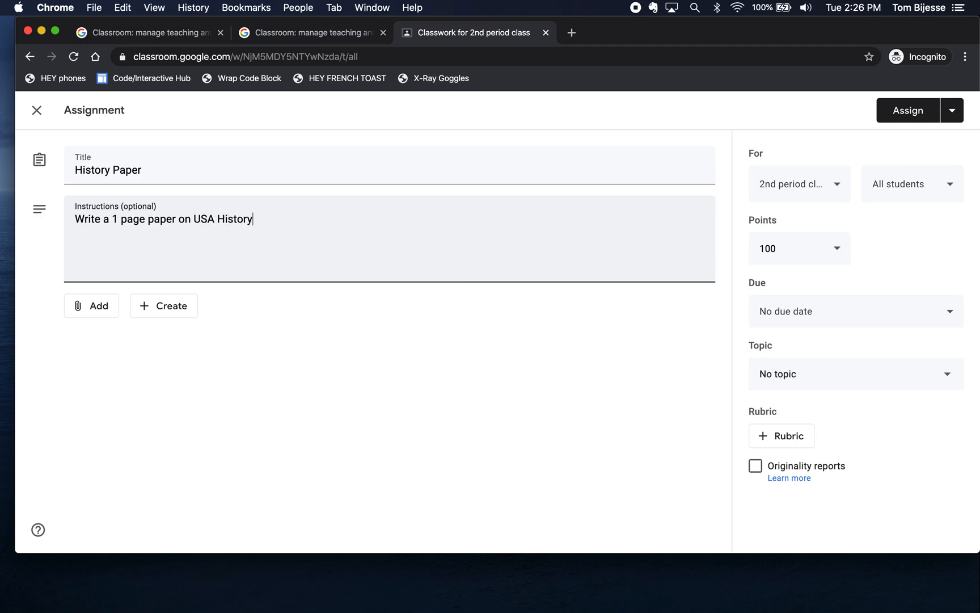
pyautogui.click(364, 347)
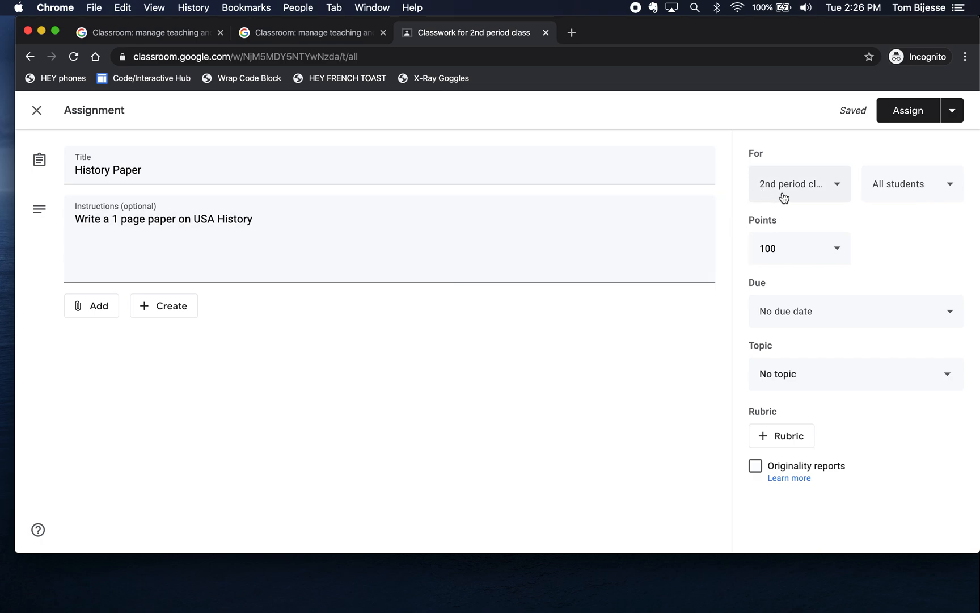
# Step: Assign it to all students, due Apr 30, under the History topic
pyautogui.click(831, 189)
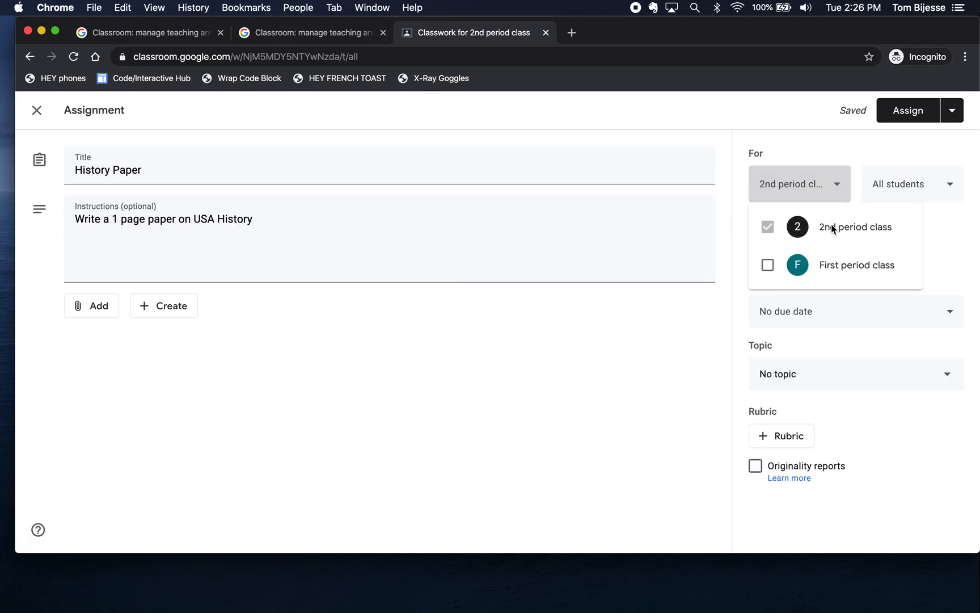
pyautogui.click(842, 179)
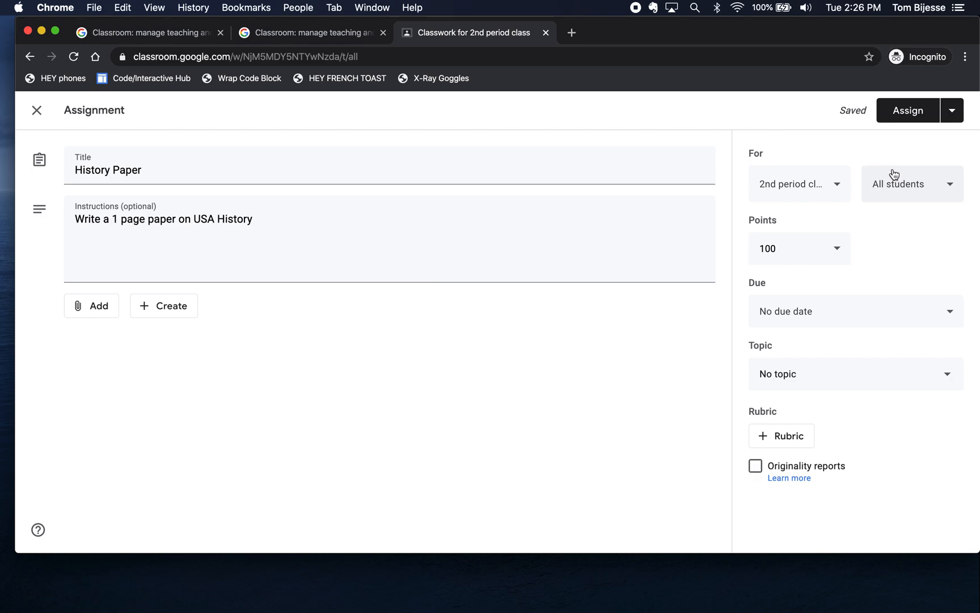
pyautogui.click(941, 193)
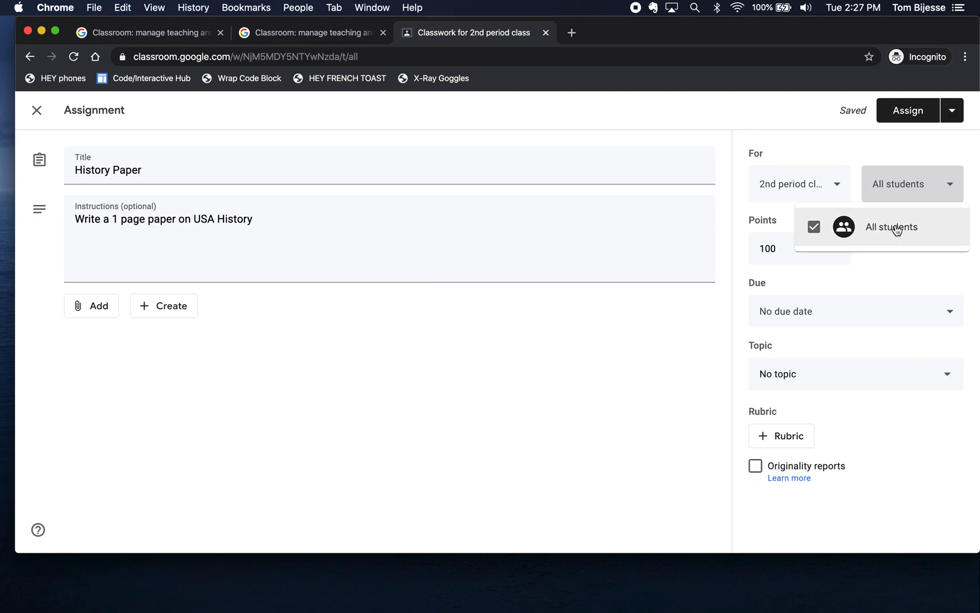
pyautogui.click(890, 276)
pyautogui.click(930, 311)
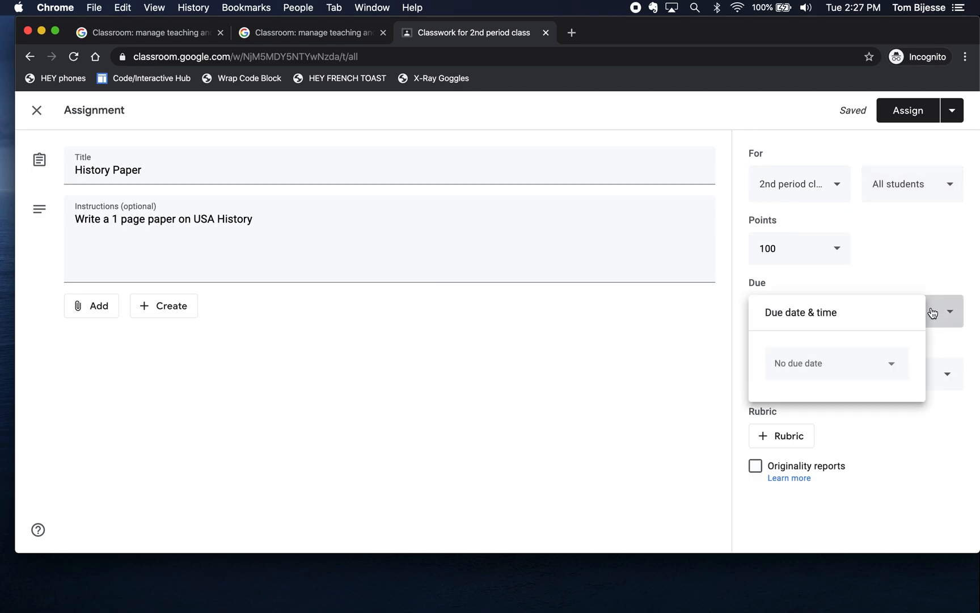
pyautogui.click(888, 364)
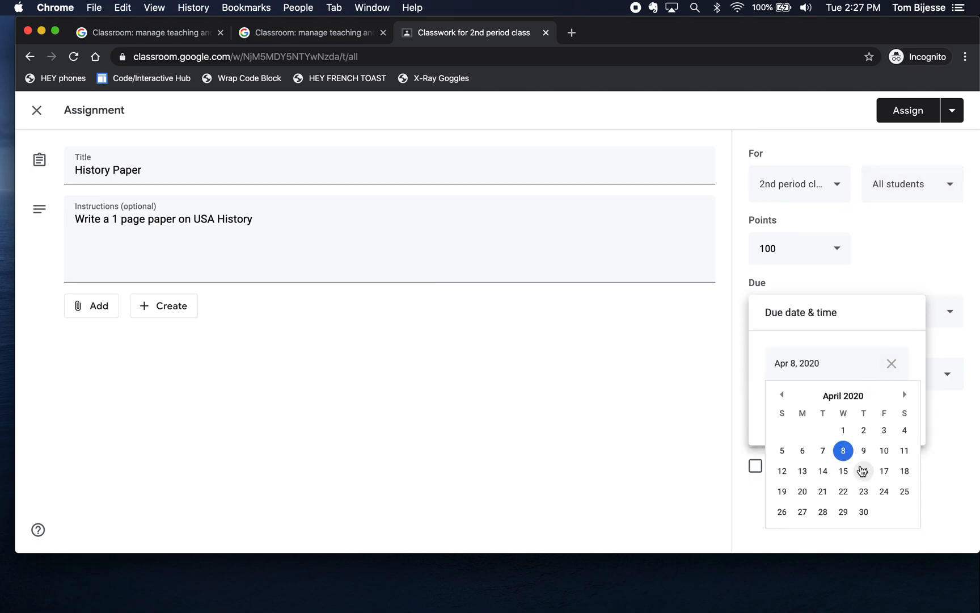
pyautogui.click(863, 511)
pyautogui.click(863, 511)
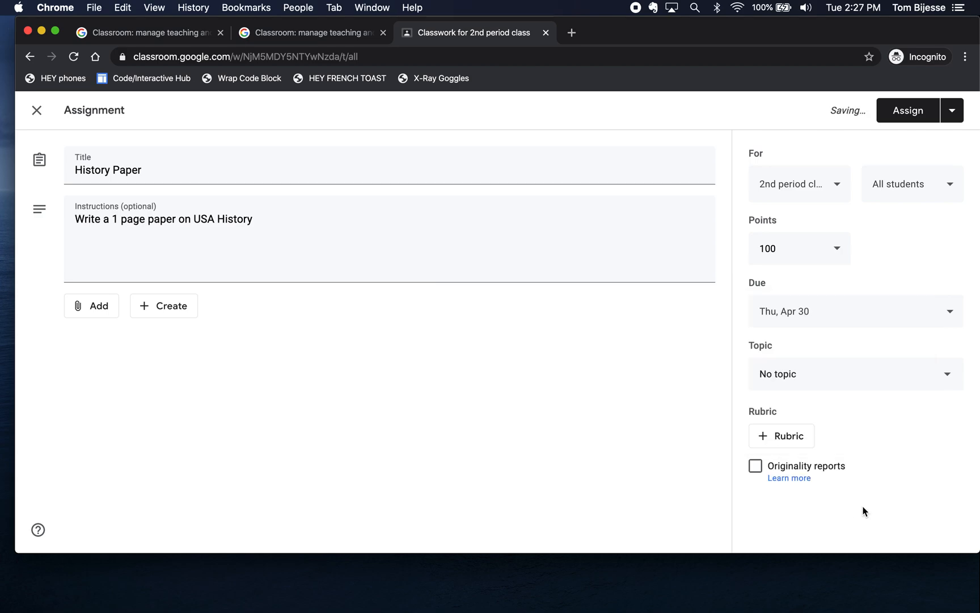
pyautogui.click(936, 377)
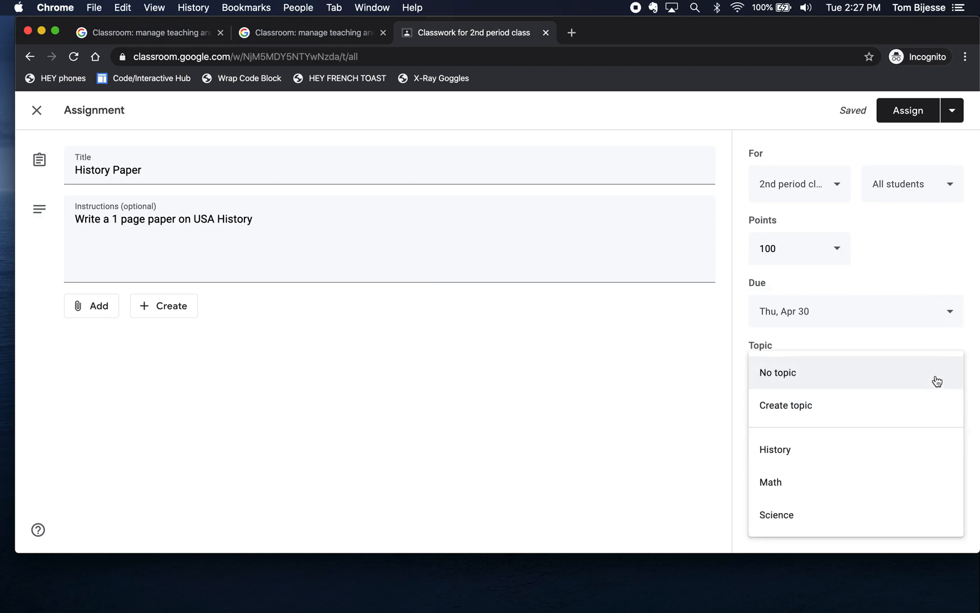
pyautogui.click(863, 450)
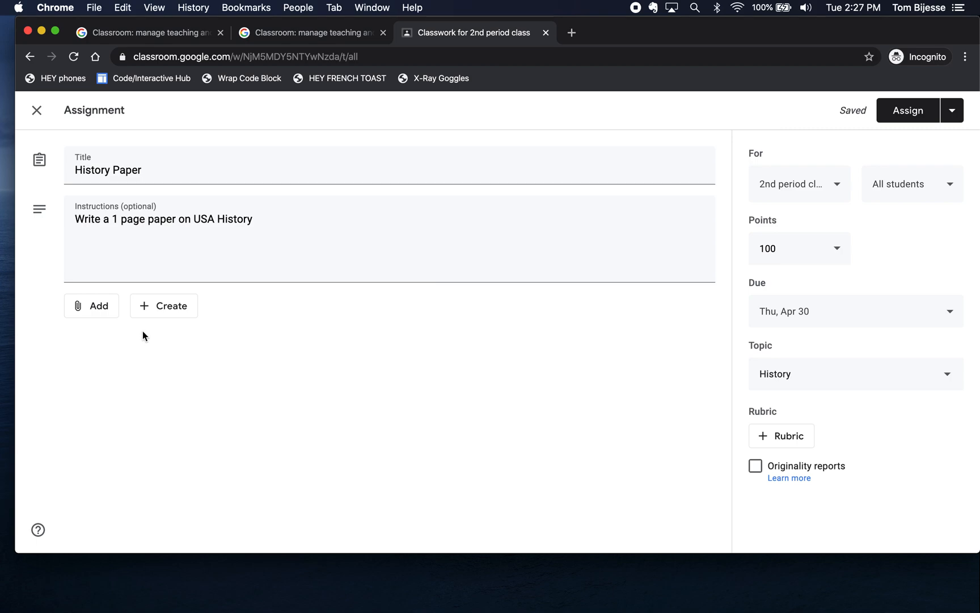
# Step: Create a new blank Google Doc attached to the History Paper assignment
pyautogui.click(165, 310)
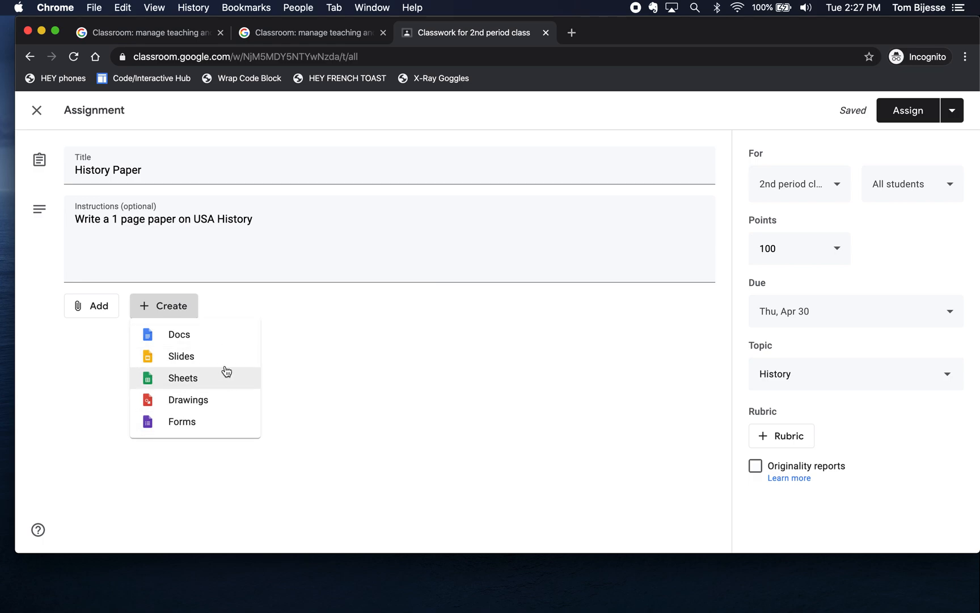
pyautogui.click(207, 336)
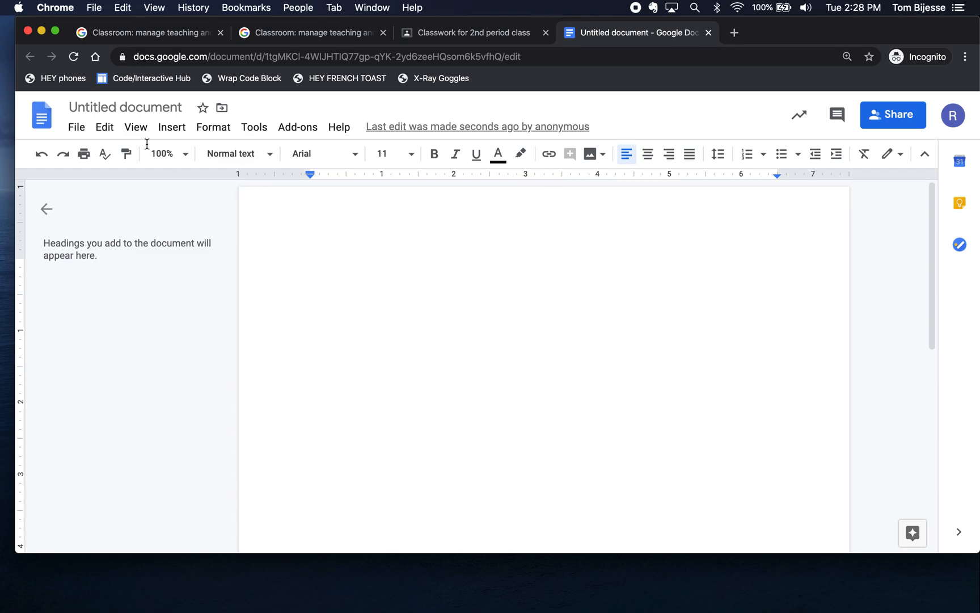
# Step: Rename the untitled document to 'History Paper'
pyautogui.click(148, 108)
pyautogui.write('Hi')
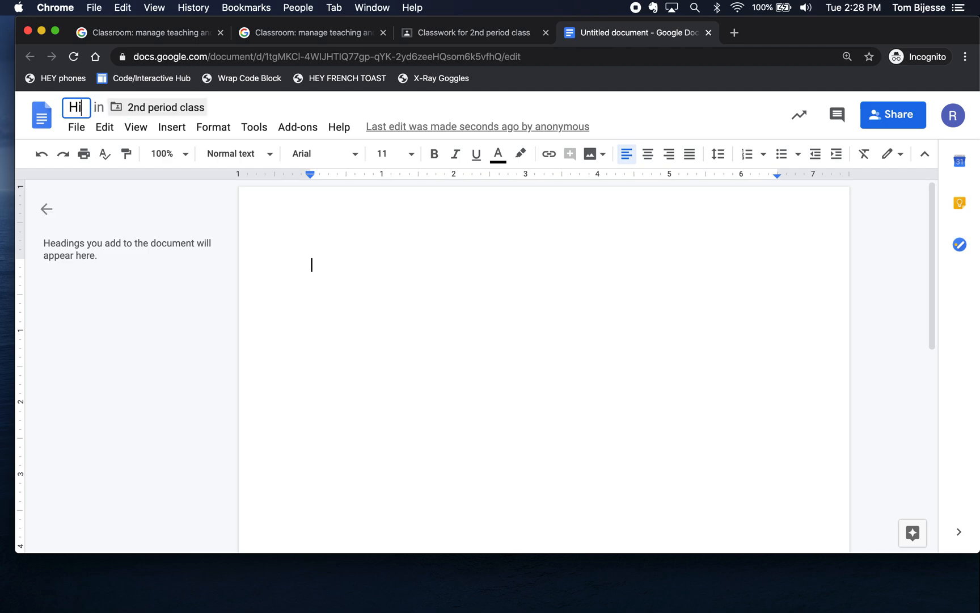
pyautogui.write('story Paper')
pyautogui.click(372, 271)
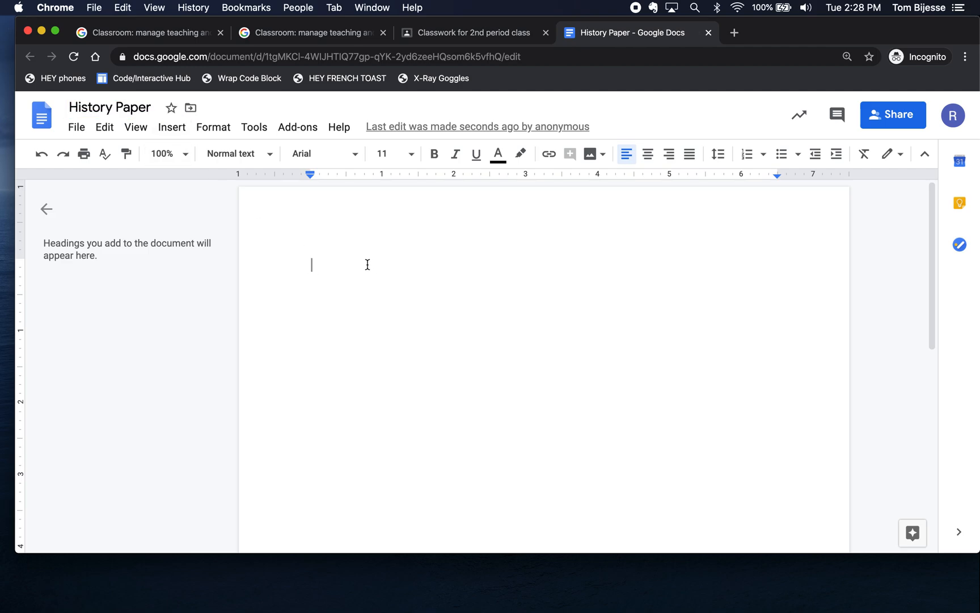
# Step: Type 'Name:', 'Date:' and 'Instructions: Write a 1 page paper on the History of USA' lines
pyautogui.write('Name:')
pyautogui.press('Return')
pyautogui.write('Date:')
pyautogui.press('Return')
pyautogui.press('Return')
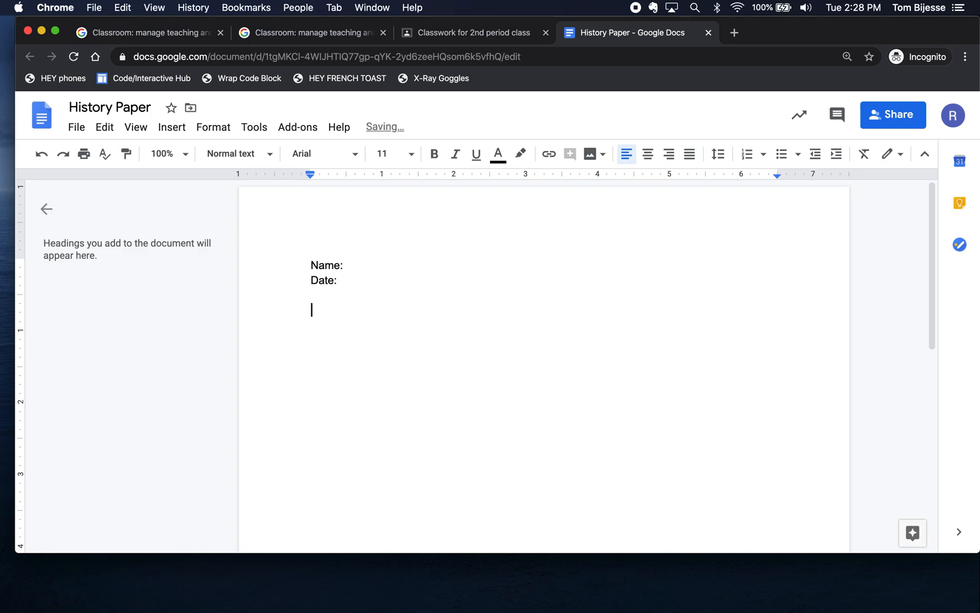
pyautogui.write('Instructions: W')
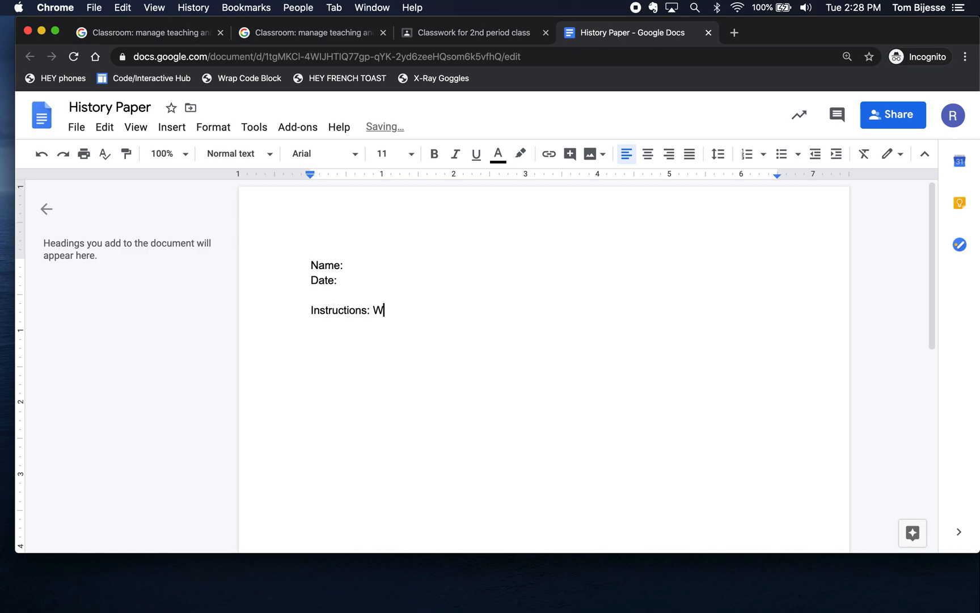
pyautogui.write('rite a 1 page pape')
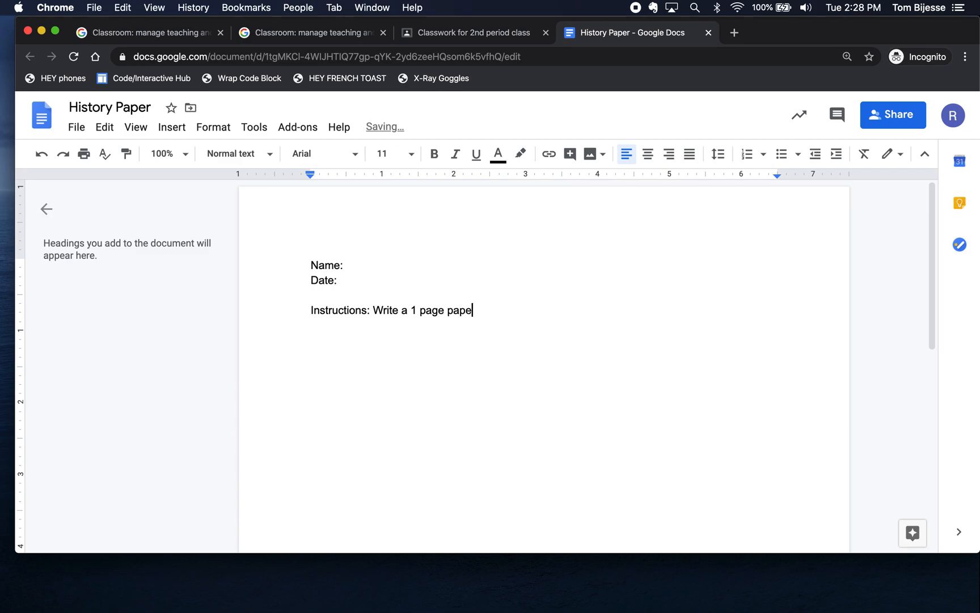
pyautogui.write('r on the History of USA')
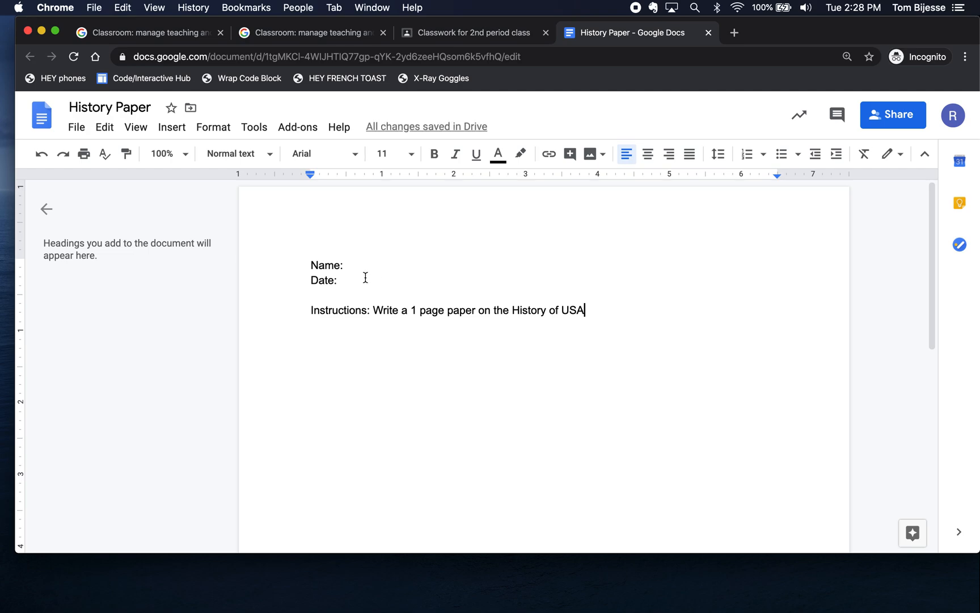
pyautogui.press('Return')
pyautogui.press('Return')
# Step: Switch between the Classroom and History Paper Docs tabs, ending on the assignment form
pyautogui.click(499, 32)
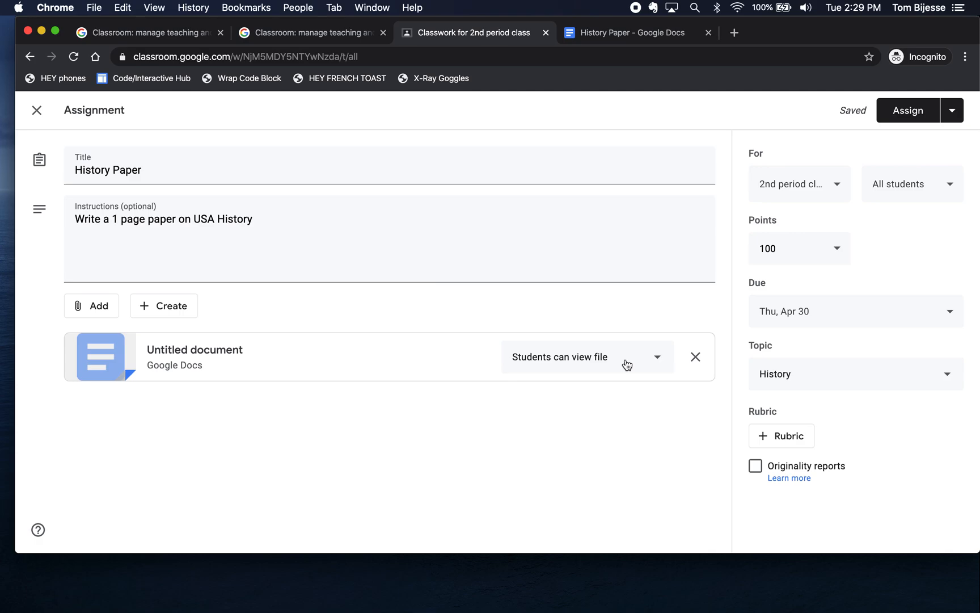
pyautogui.click(593, 34)
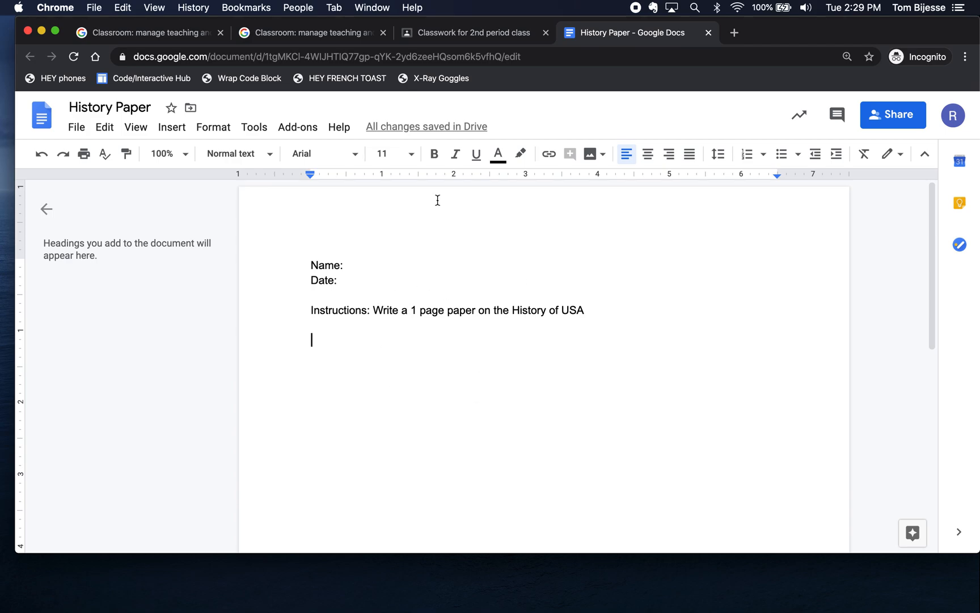
pyautogui.click(467, 33)
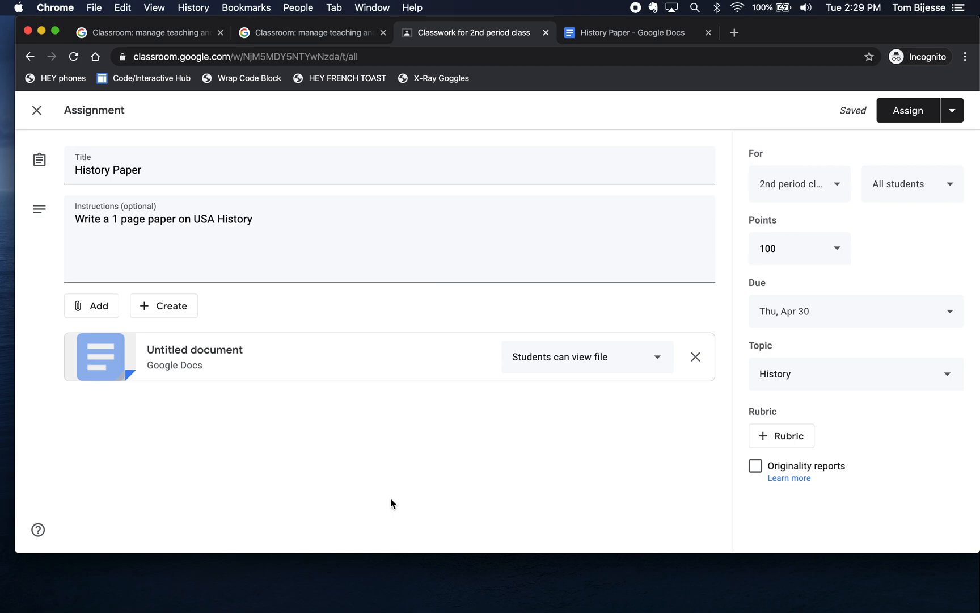
# Step: Change the attached Doc to 'Make a copy for each student', then check its title in Docs
pyautogui.click(659, 364)
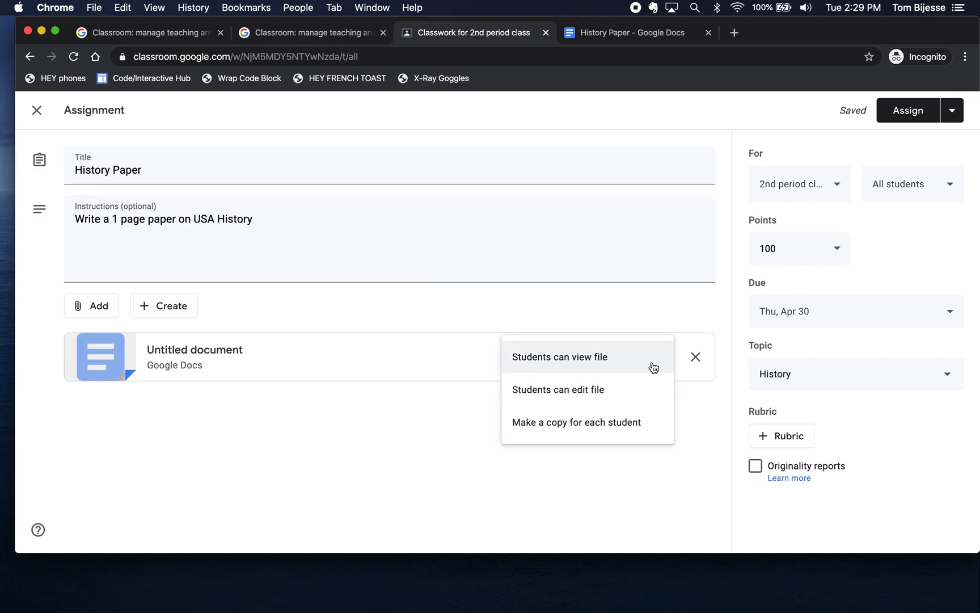
pyautogui.click(605, 422)
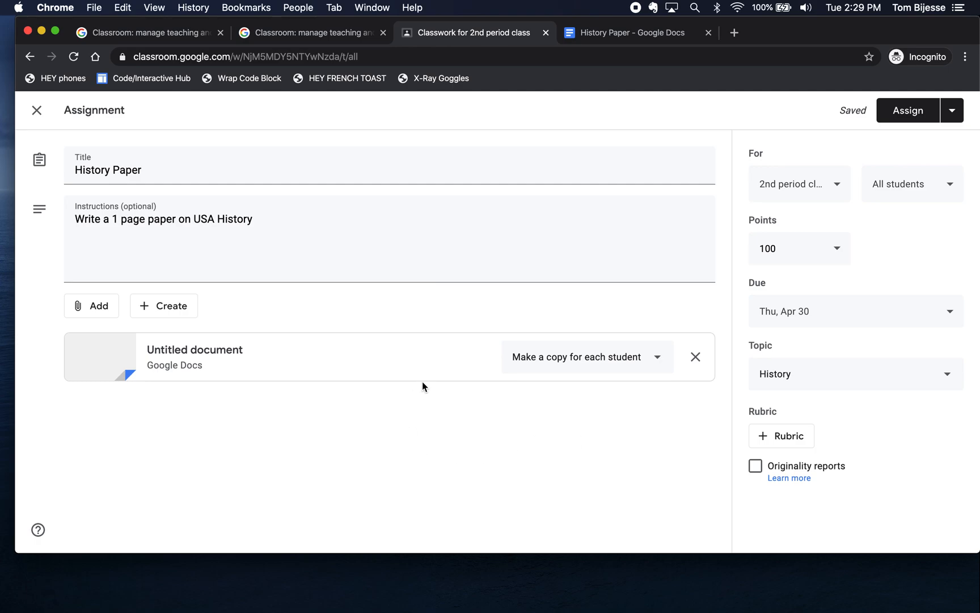
pyautogui.click(635, 33)
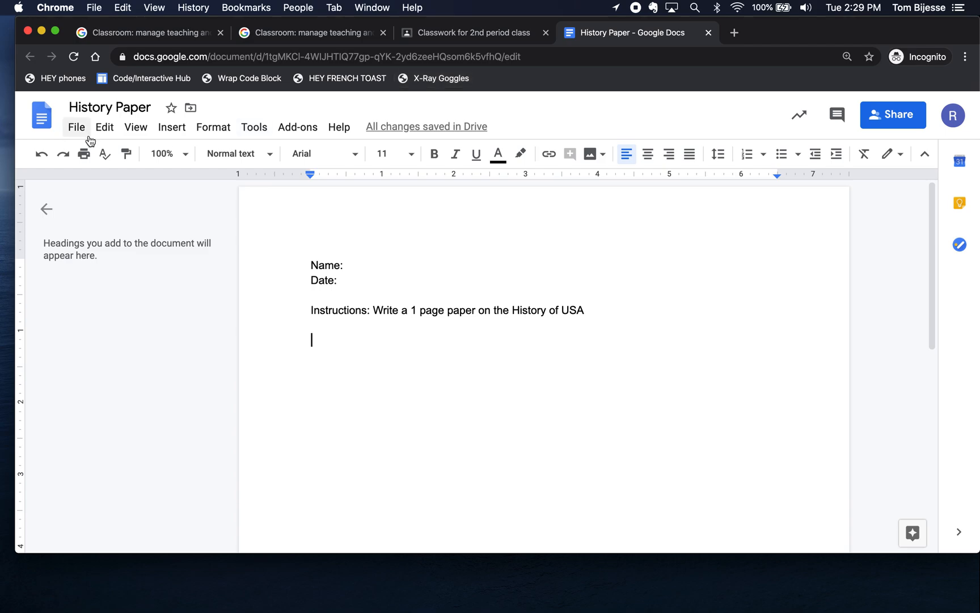
pyautogui.click(67, 109)
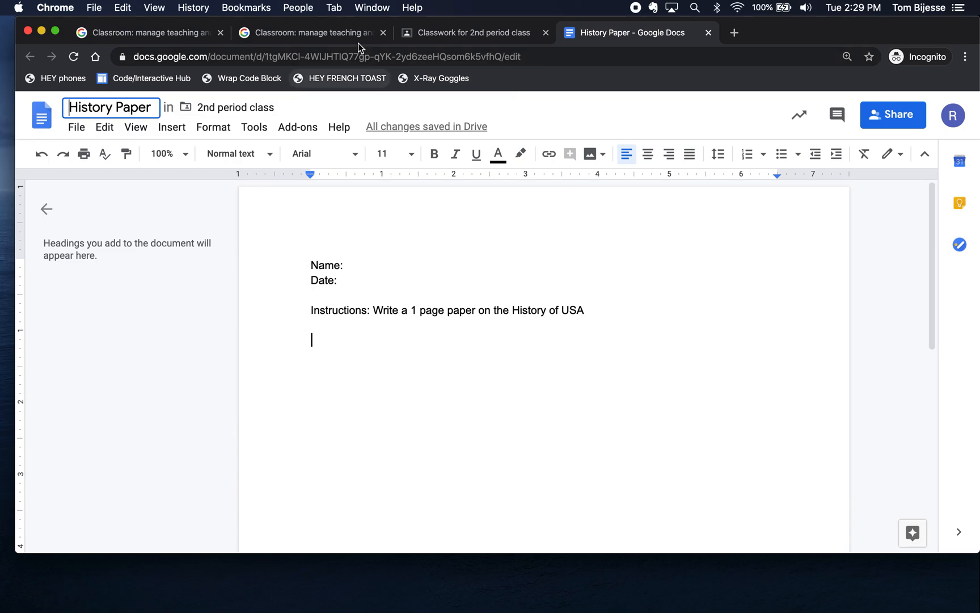
pyautogui.click(439, 35)
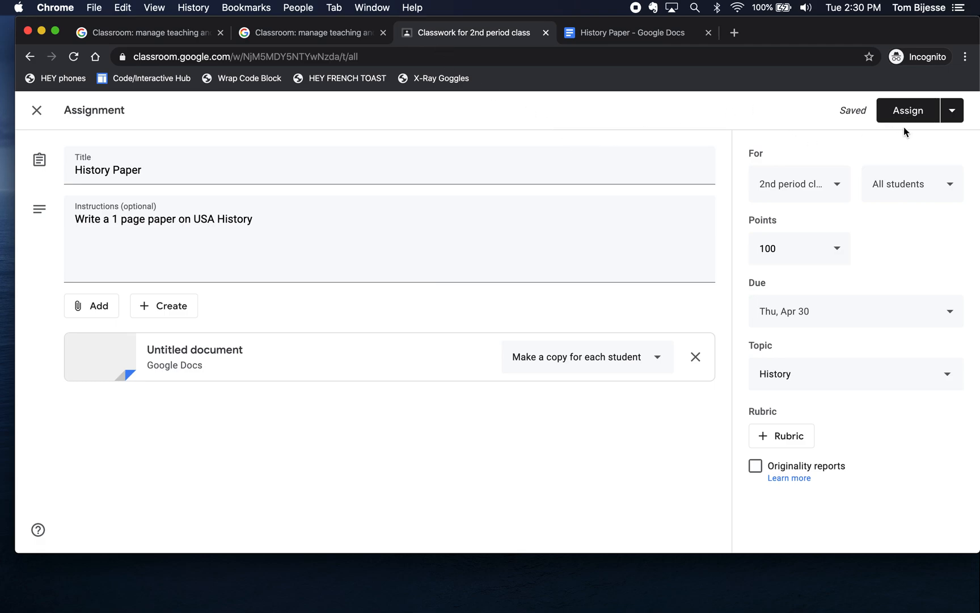
# Step: Assign History Paper, then expand it on Classwork and view its student work page
pyautogui.click(907, 112)
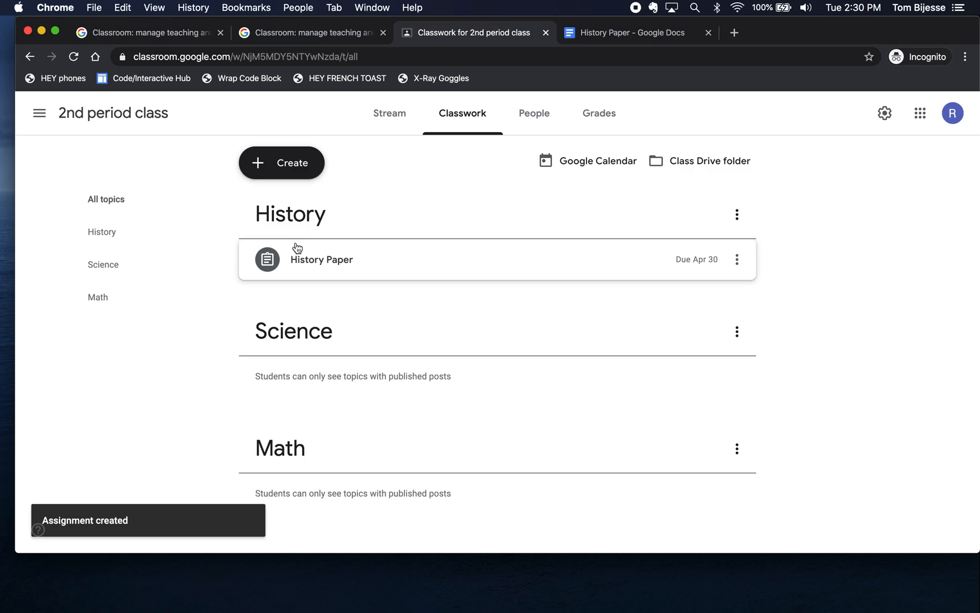
pyautogui.click(319, 263)
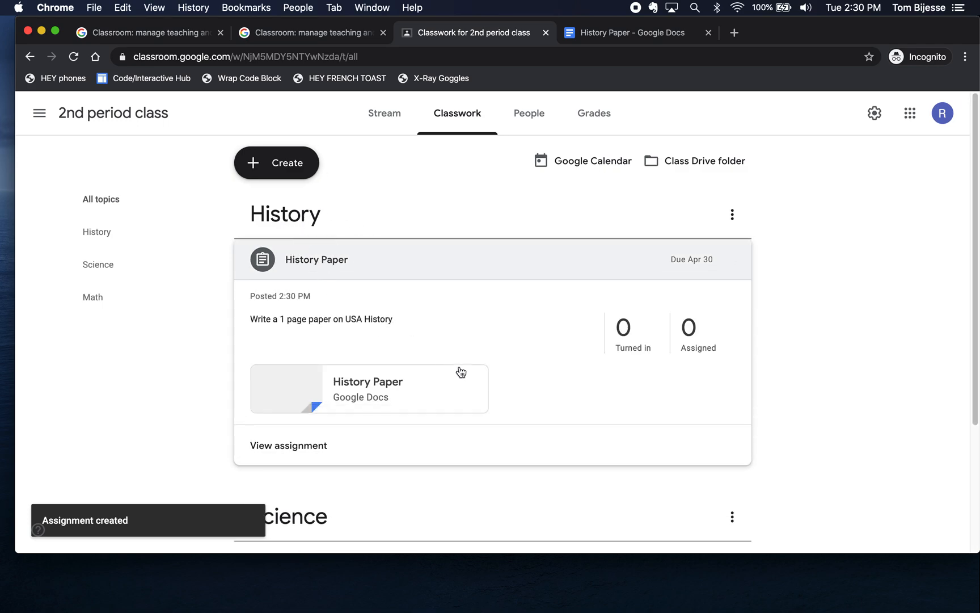
pyautogui.click(628, 364)
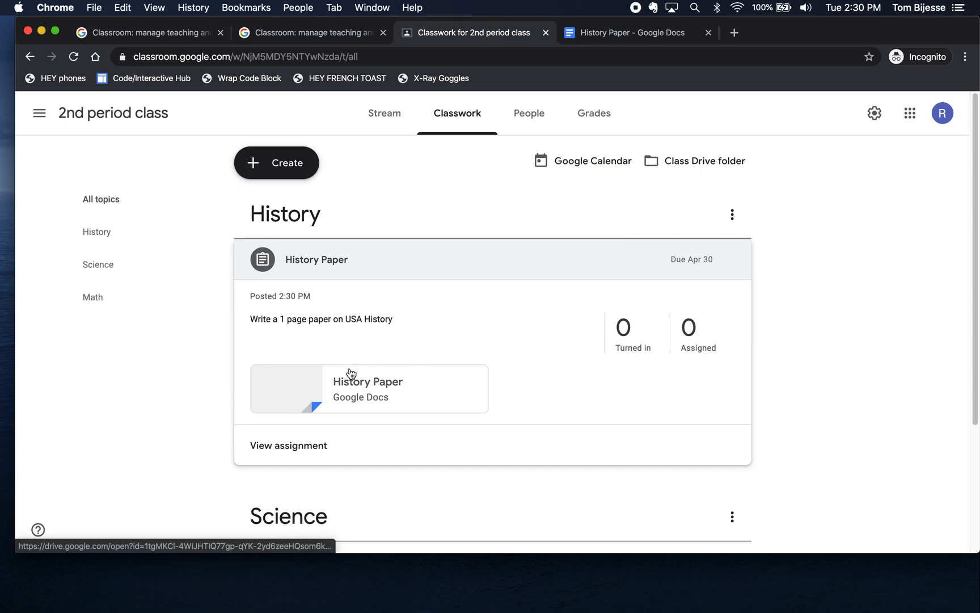
pyautogui.click(289, 448)
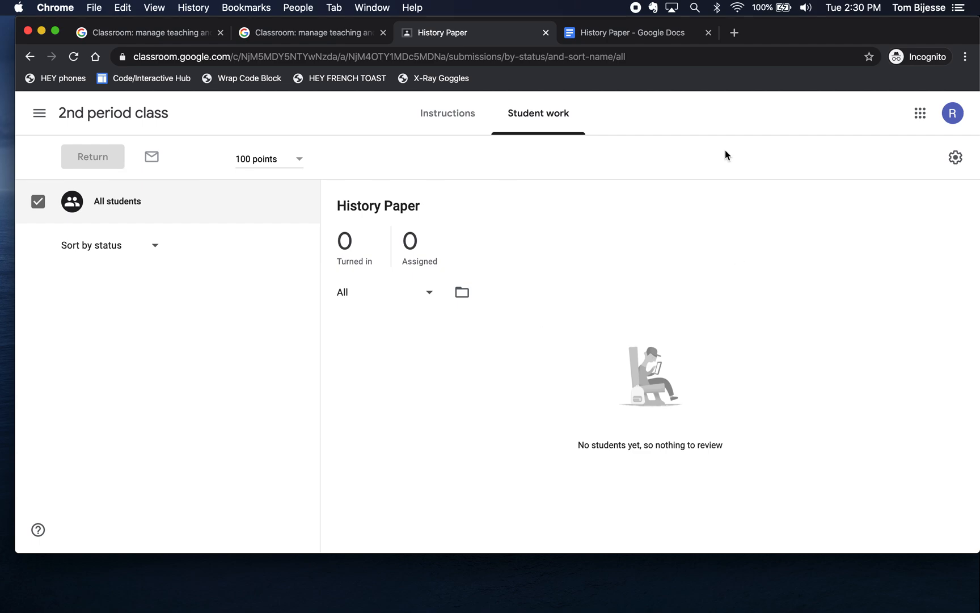
# Step: Reopen 2nd period class via the Classes list, check People and Stream, then view Classwork
pyautogui.click(39, 113)
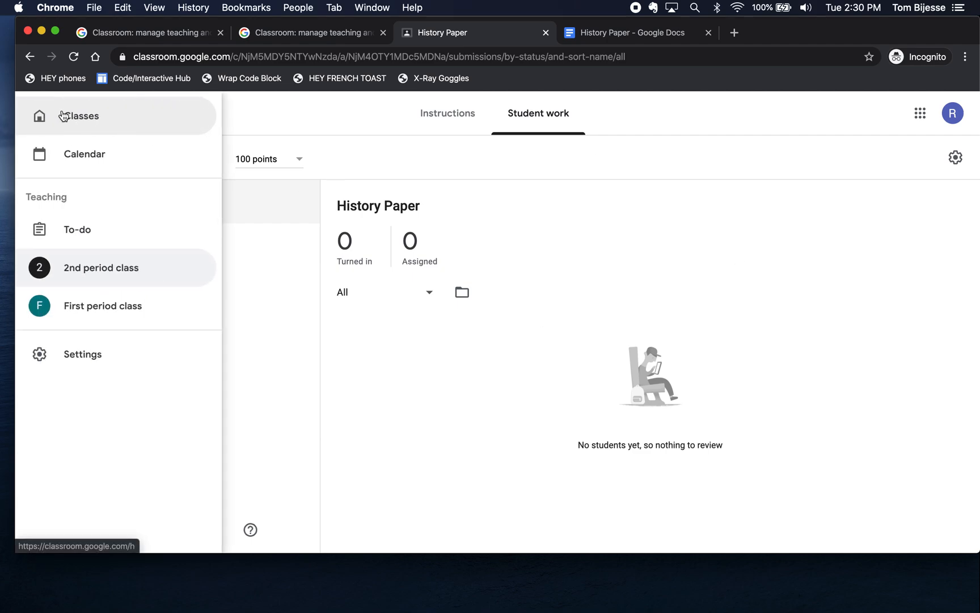
pyautogui.click(80, 123)
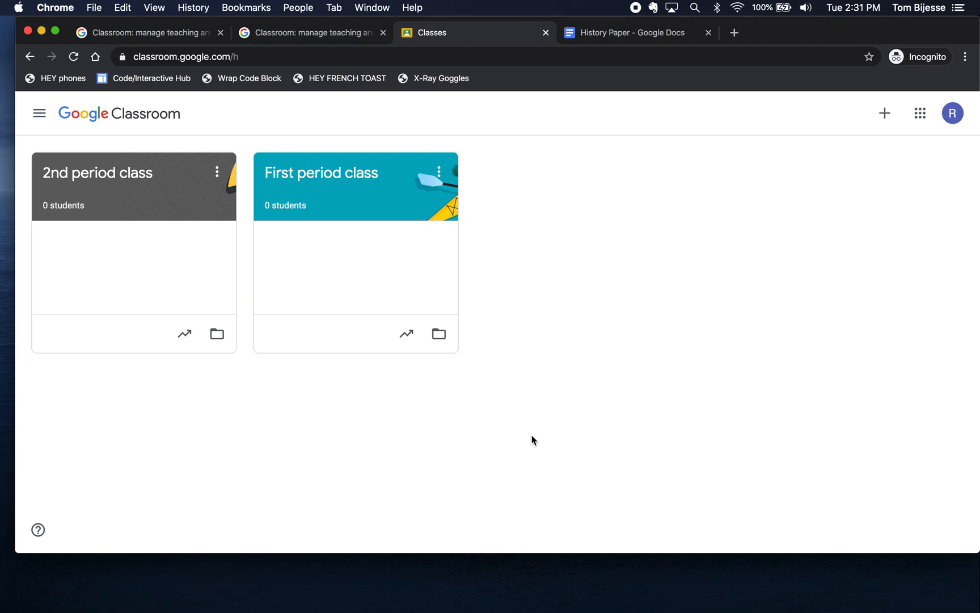
pyautogui.click(126, 185)
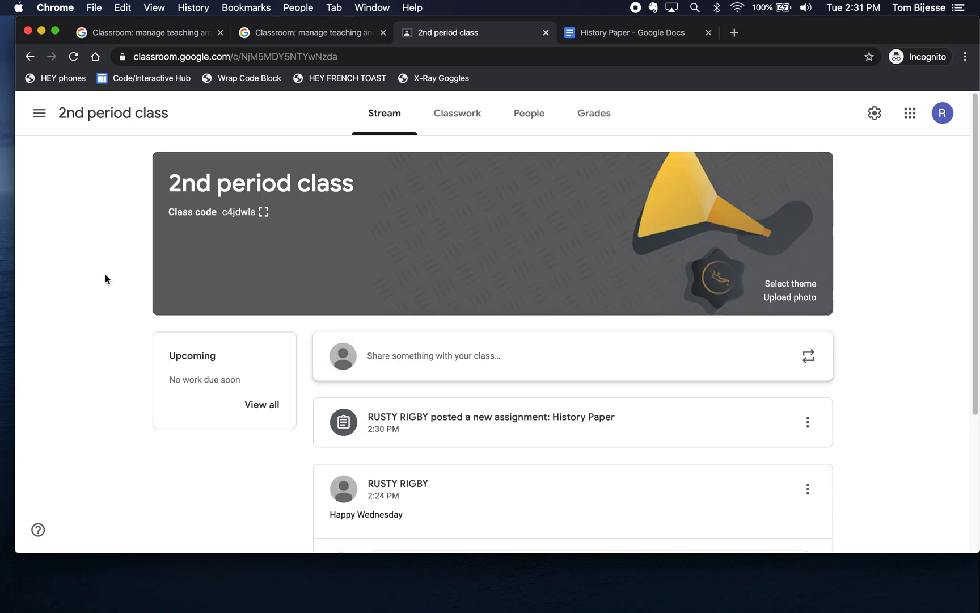
pyautogui.click(529, 111)
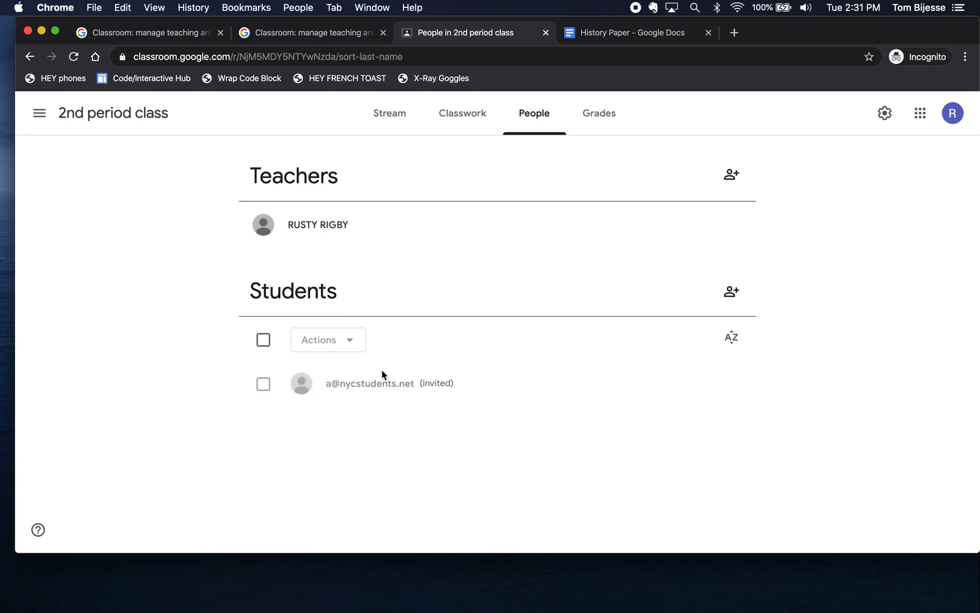
pyautogui.click(397, 114)
pyautogui.scroll(-5, 394, 283)
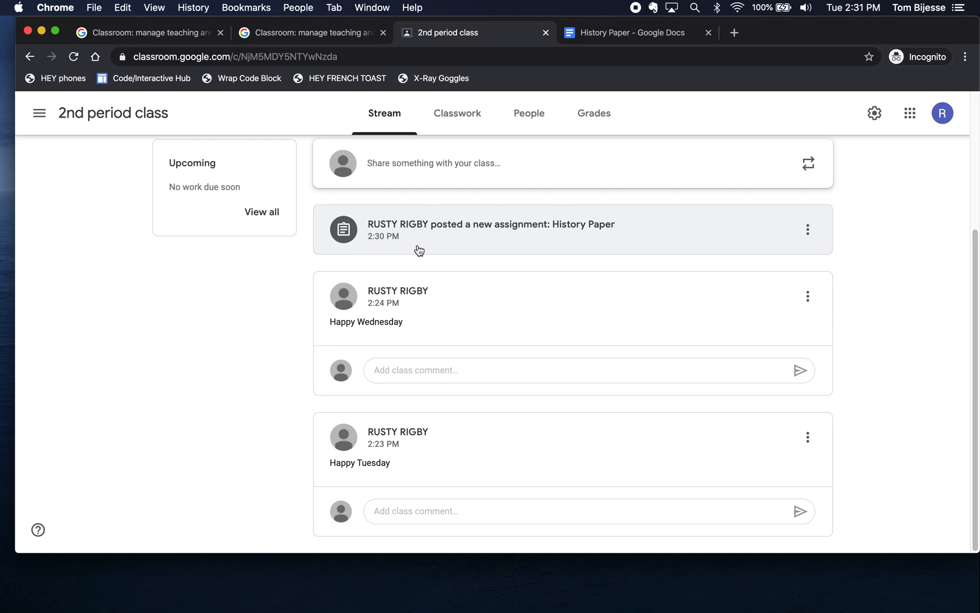
pyautogui.scroll(5, 418, 251)
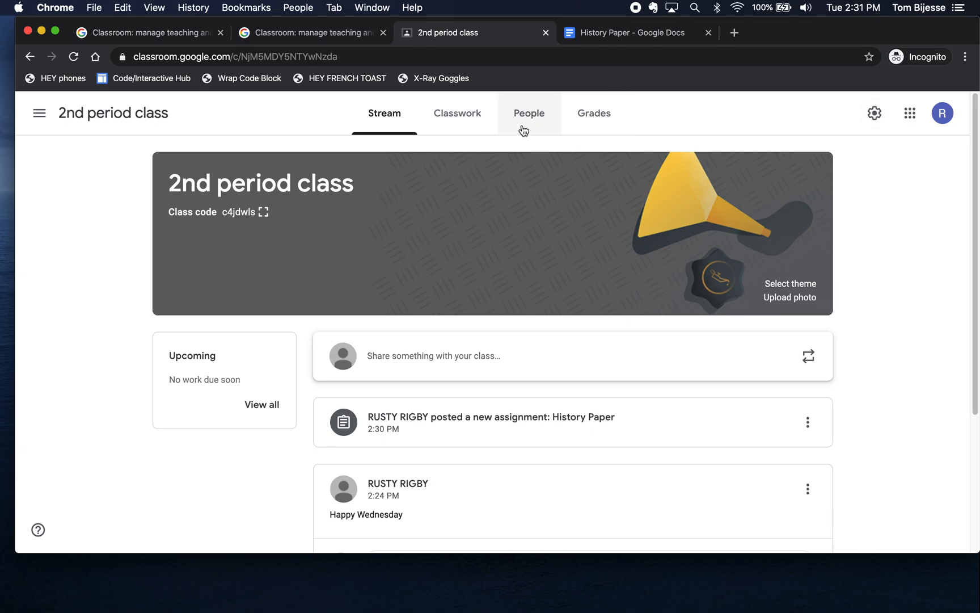
pyautogui.click(462, 121)
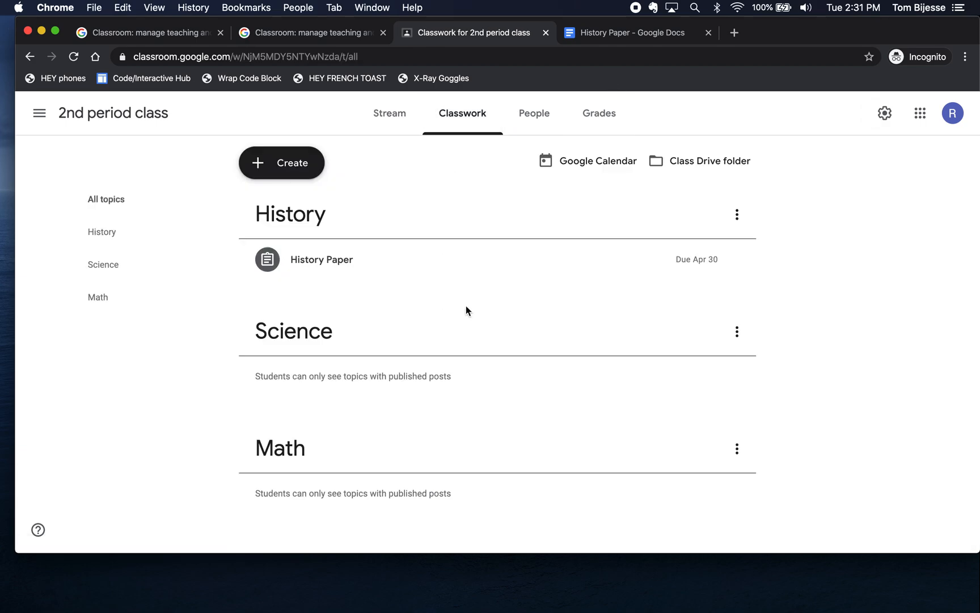